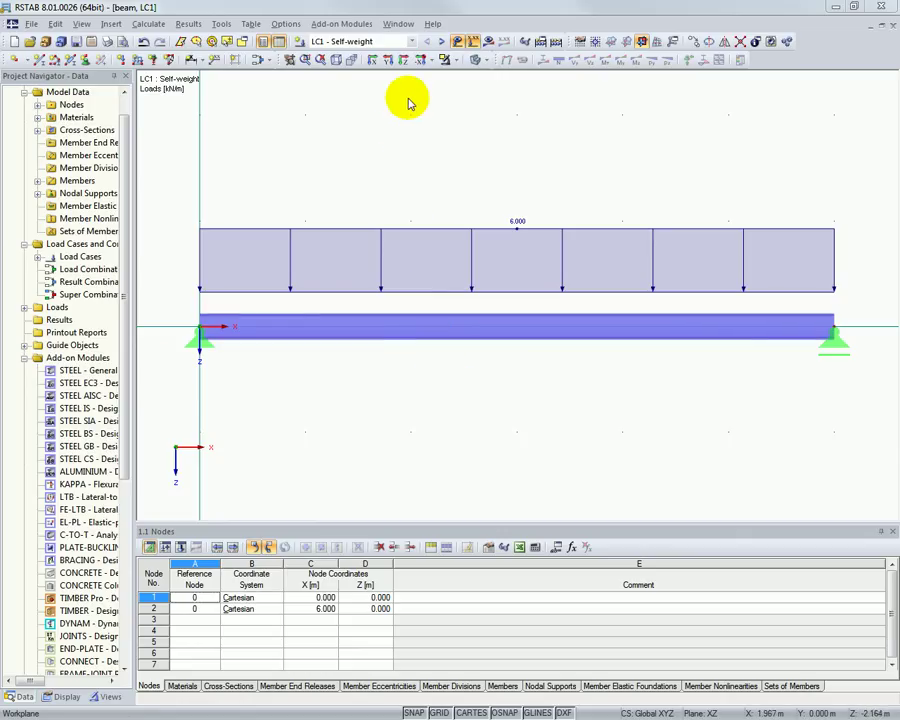
Step: Step through load cases LC2 Live load, LC3 Snow and LC4 Wind pressure
left_click(441, 42)
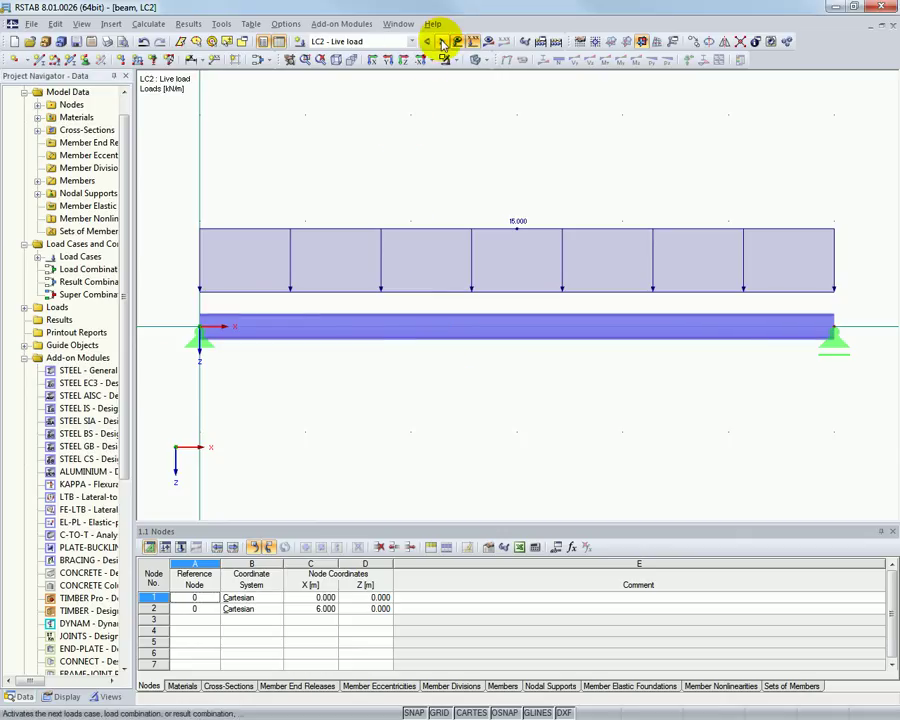
left_click(443, 42)
left_click(443, 42)
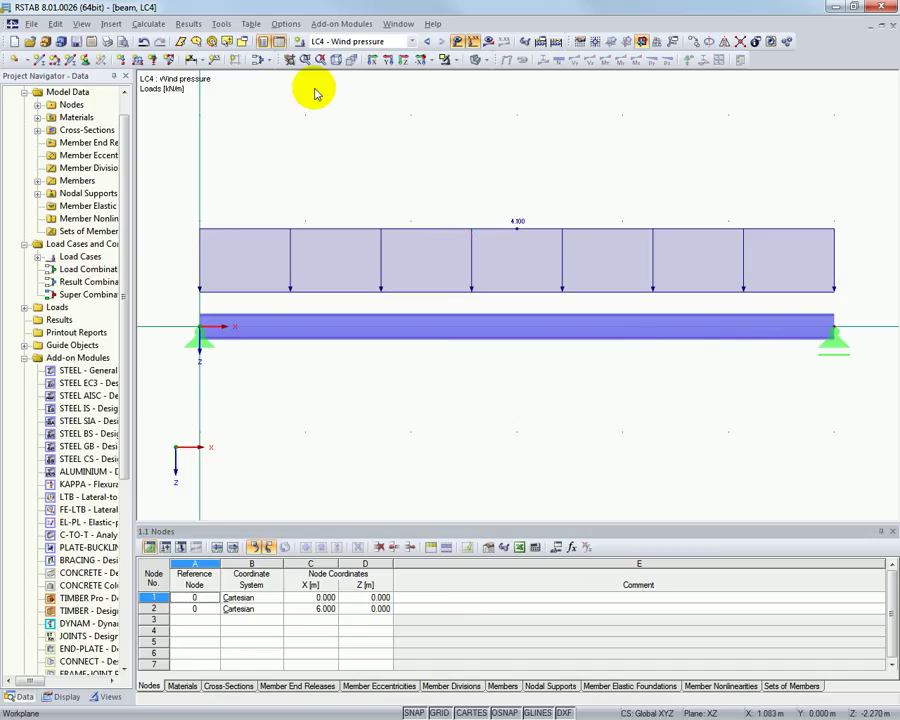
Step: Create load case LC5 'Wind suction' with action type Wind
left_click(299, 42)
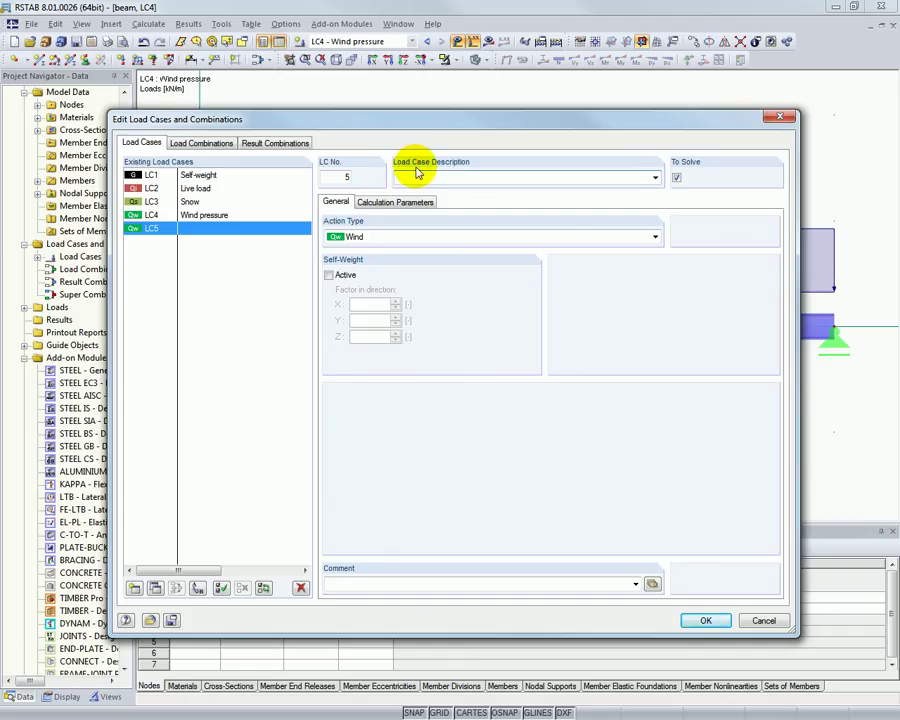
type("Wind suction")
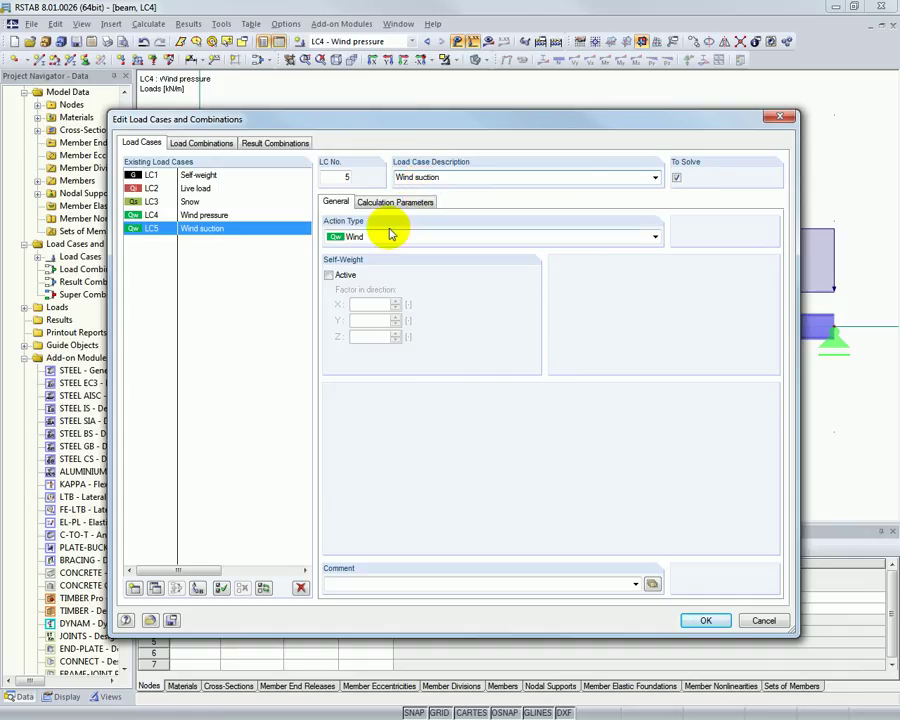
left_click(654, 239)
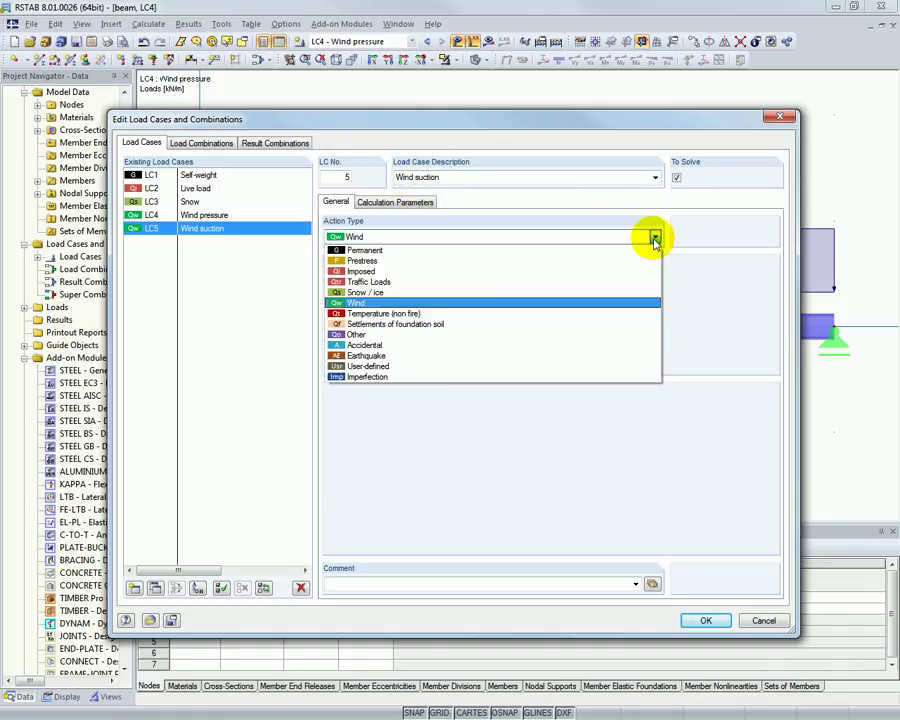
left_click(654, 239)
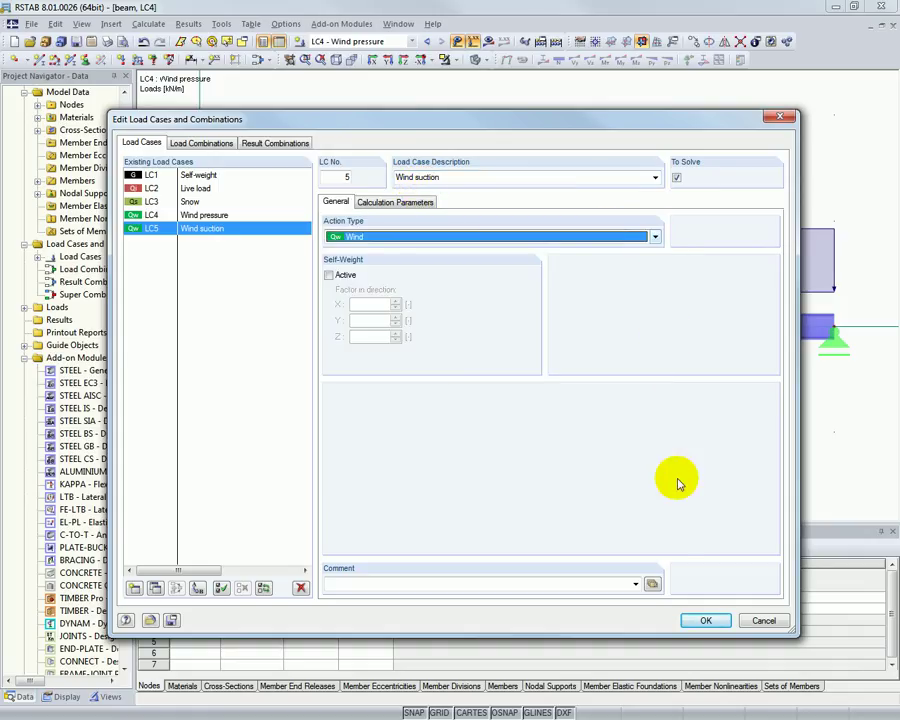
left_click(703, 621)
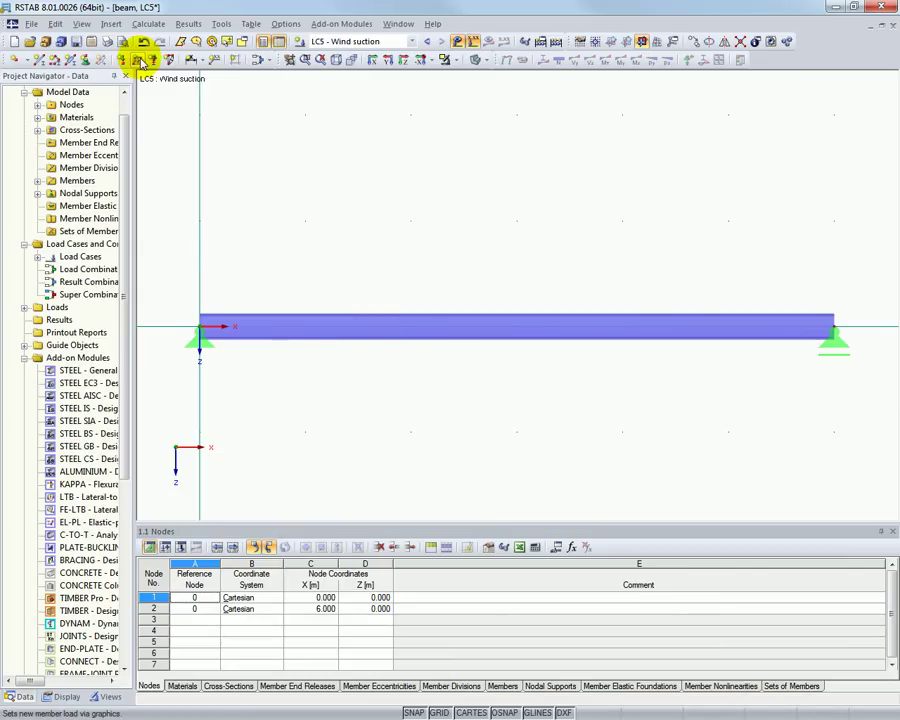
Step: Apply a uniform member load of -5.85 kN/m (upward) to the beam in LC5
left_click(142, 62)
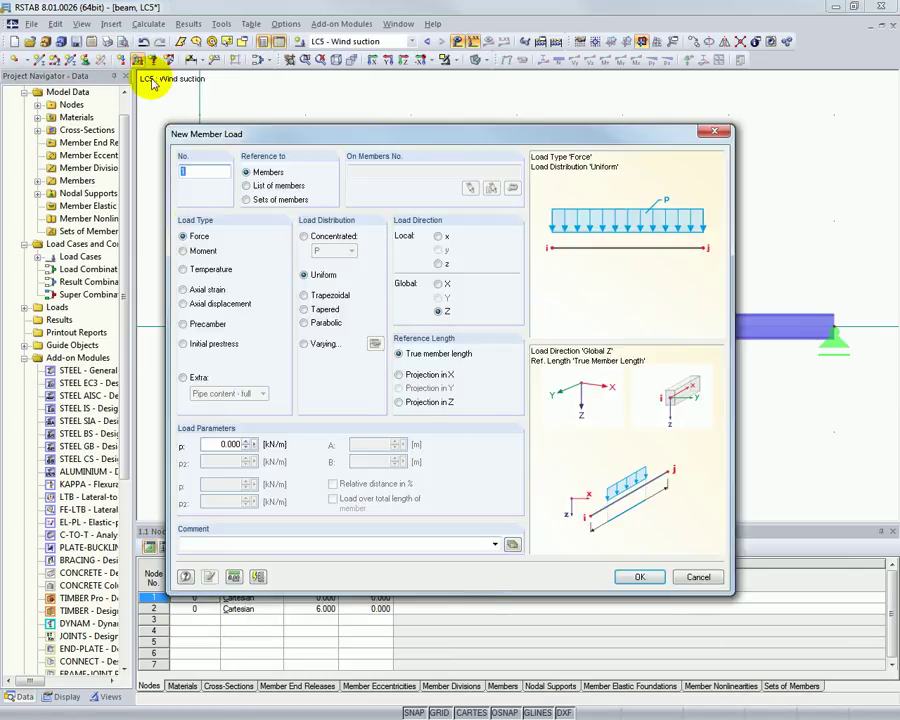
double_click(233, 443)
type("-5.85")
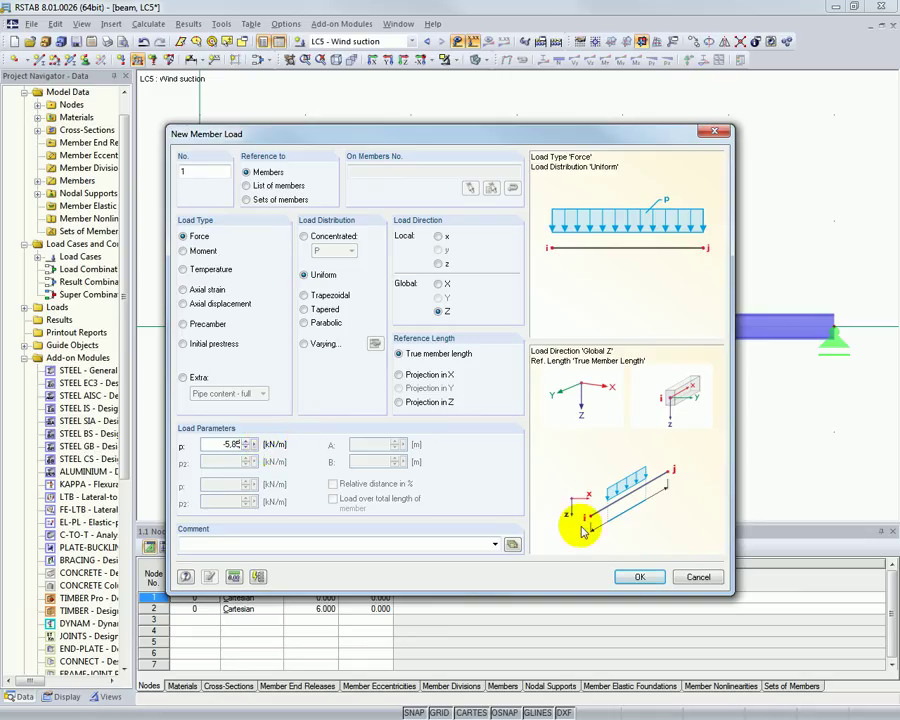
left_click(634, 580)
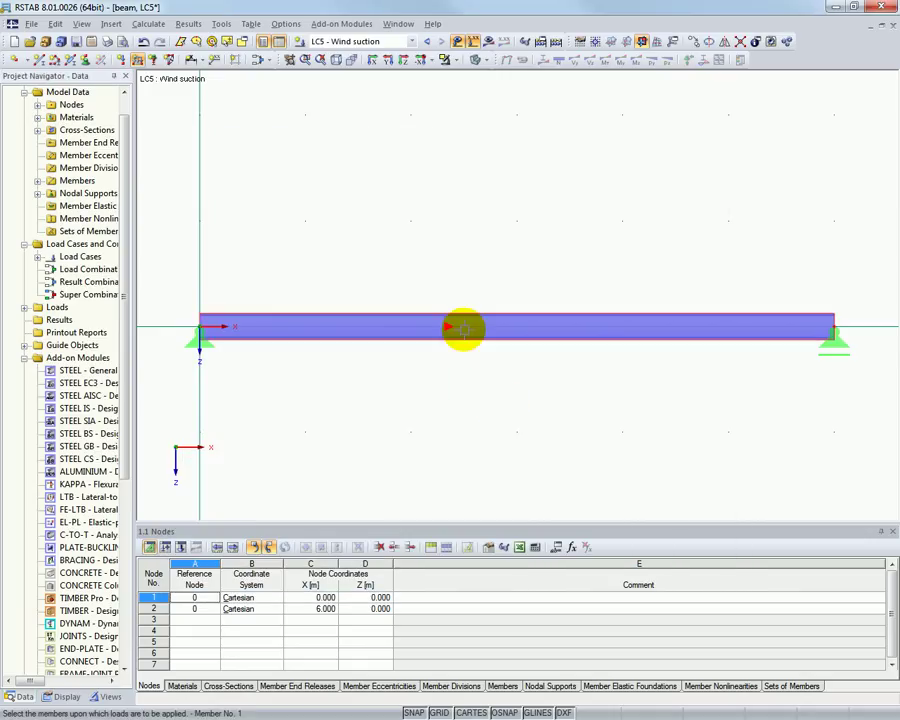
left_click(463, 329)
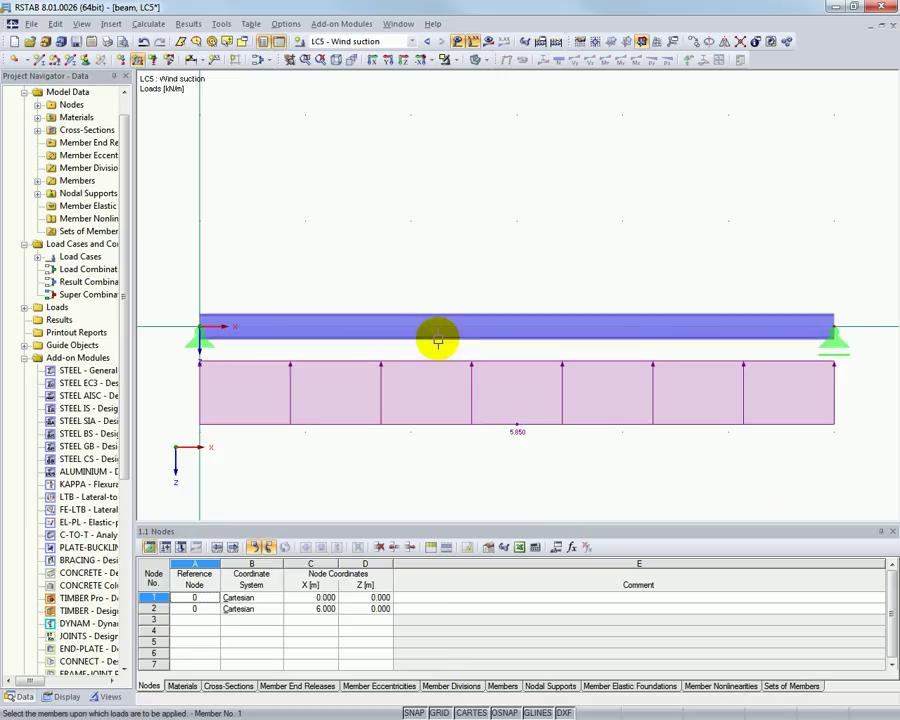
key("Escape")
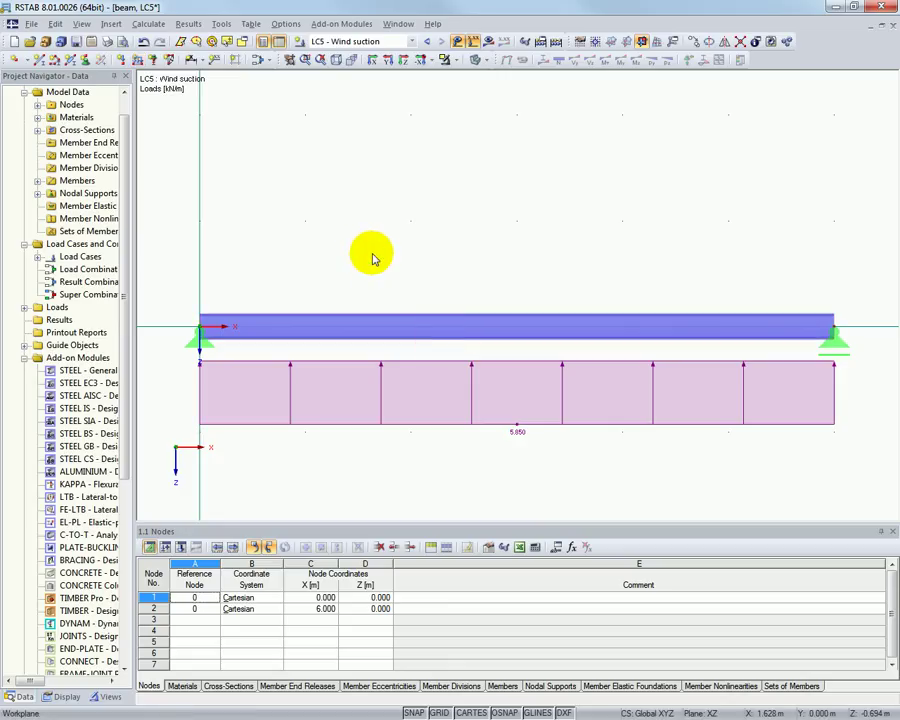
Step: In General Data, set EN 1990 with the DIN annex and enable automatic combinations
left_click(53, 23)
mouse_move(88, 342)
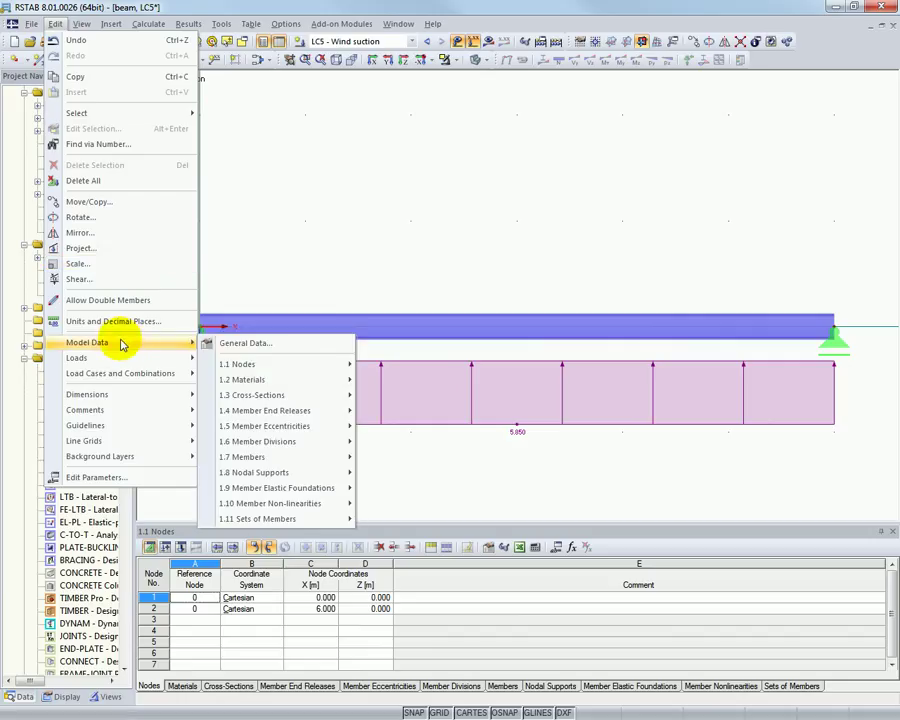
left_click(264, 346)
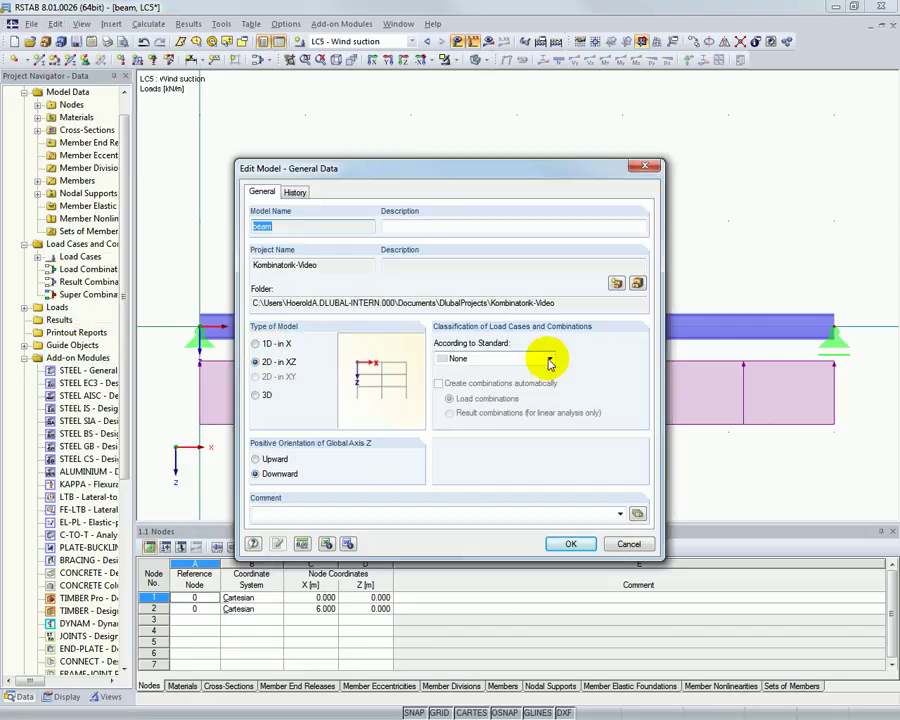
left_click(547, 358)
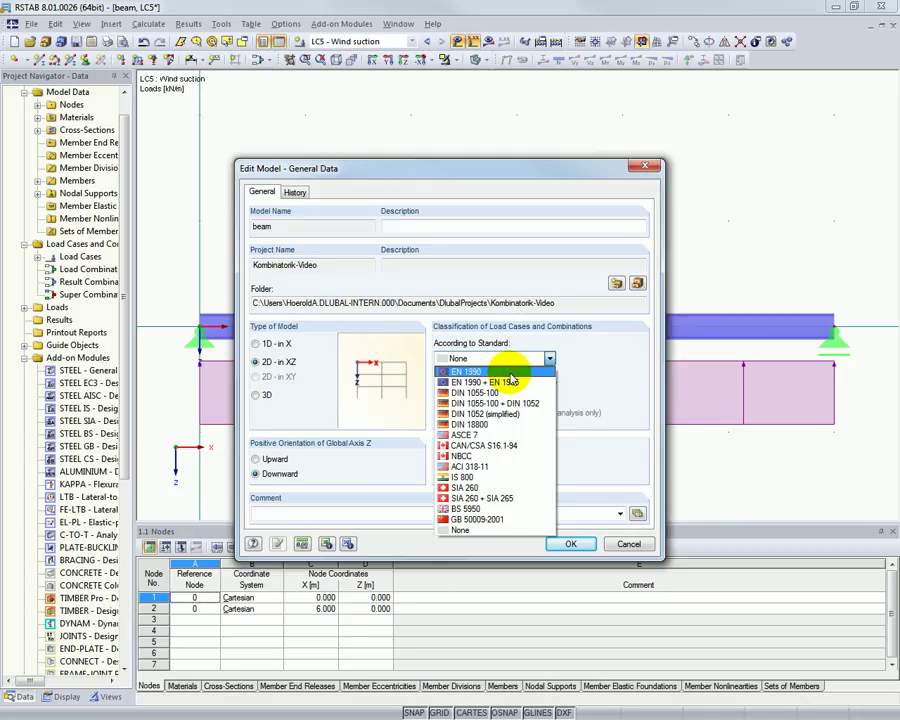
left_click(510, 372)
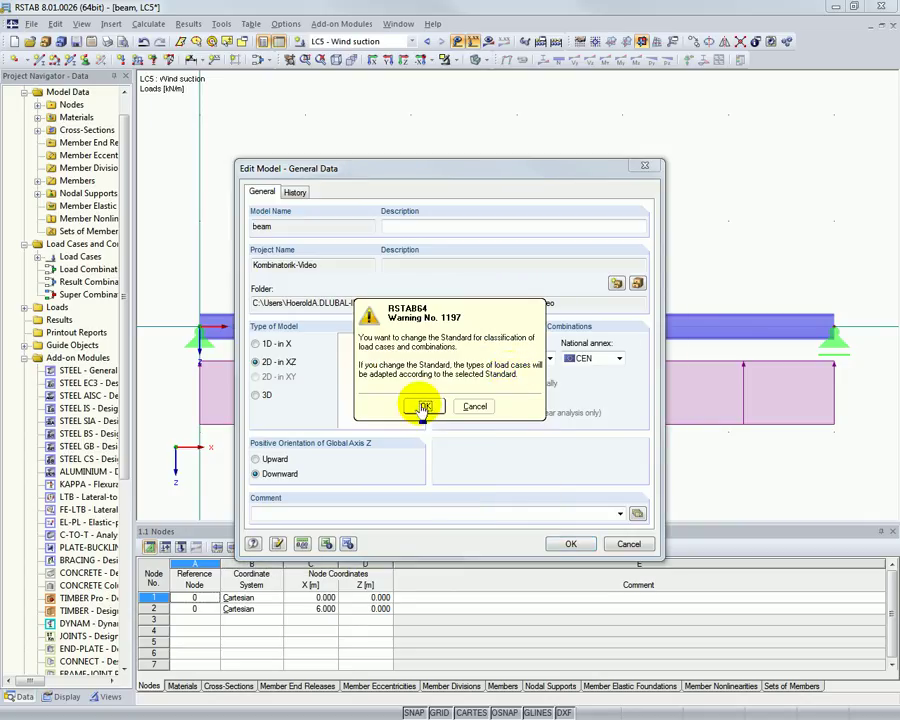
left_click(424, 407)
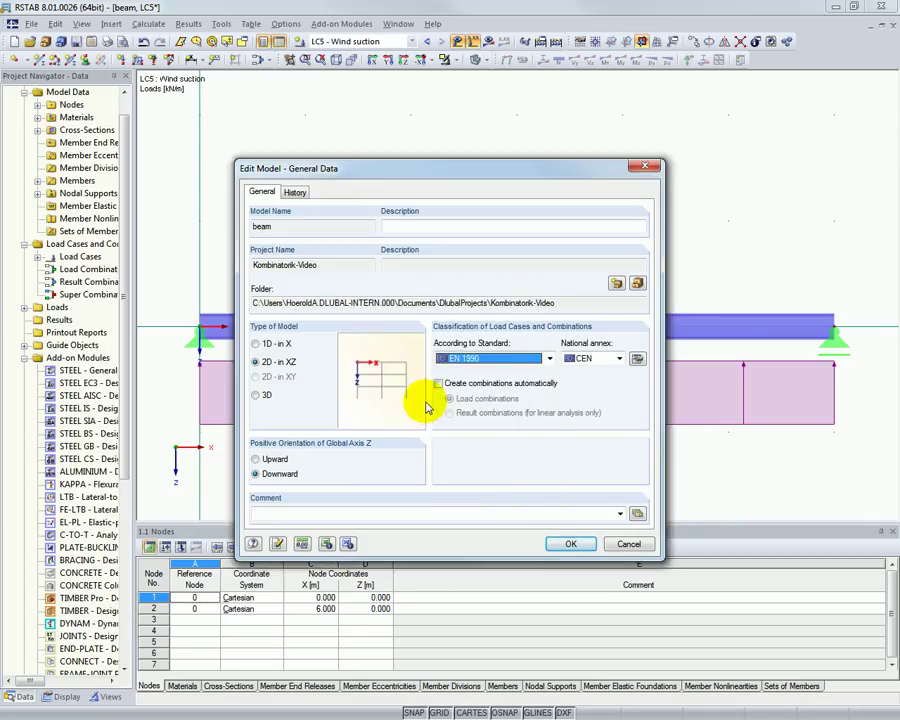
left_click(620, 360)
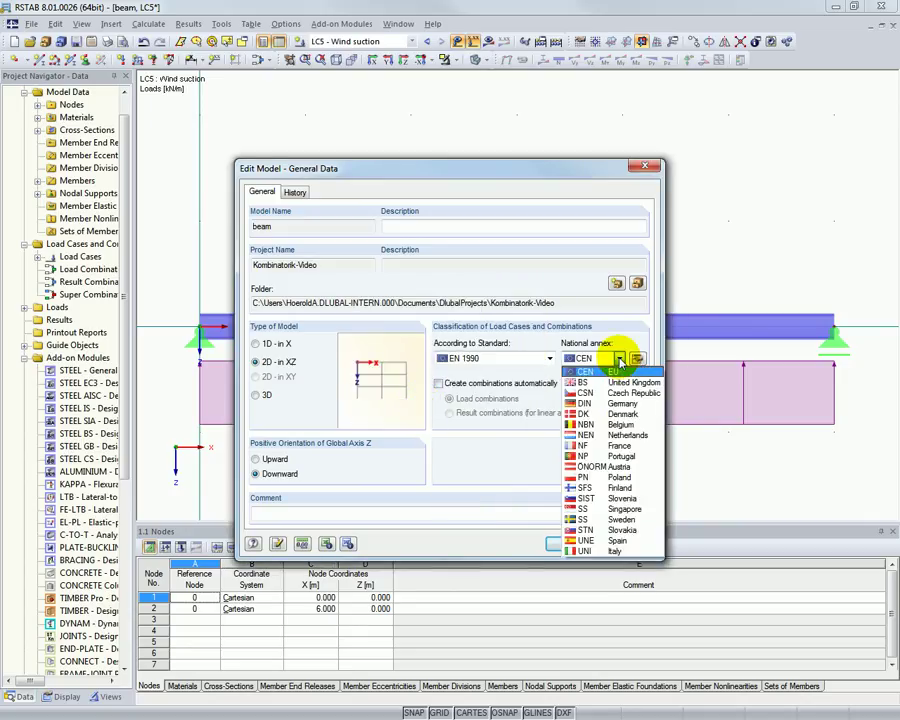
left_click(593, 405)
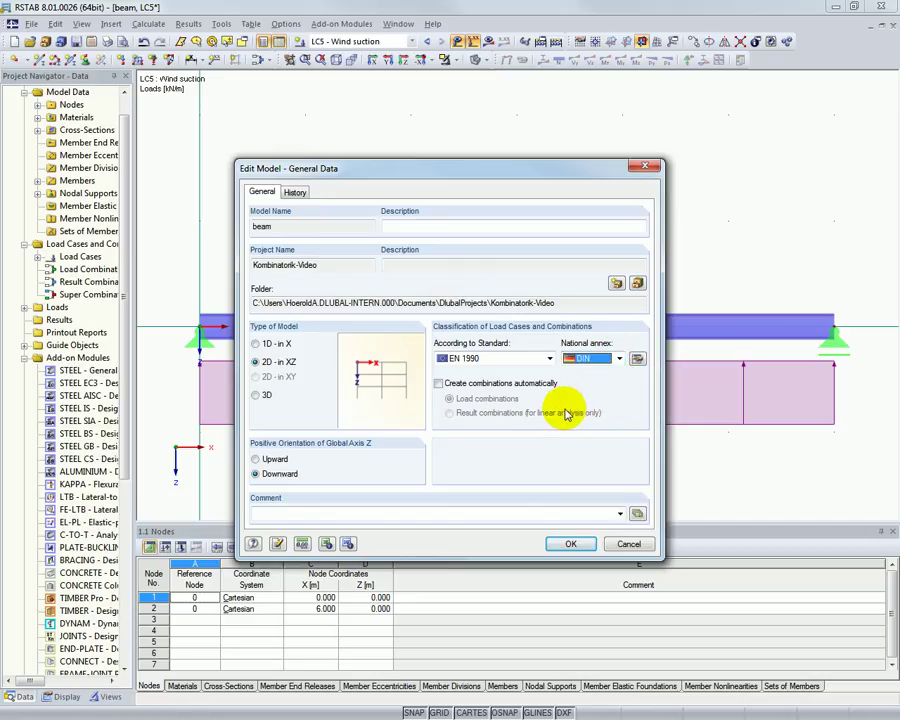
left_click(439, 384)
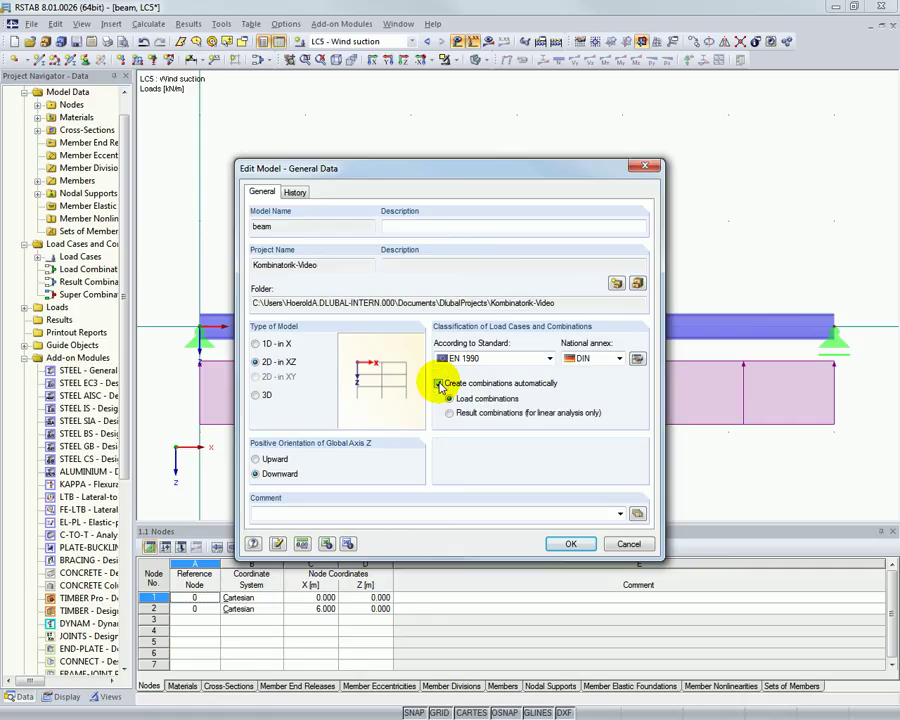
left_click(568, 543)
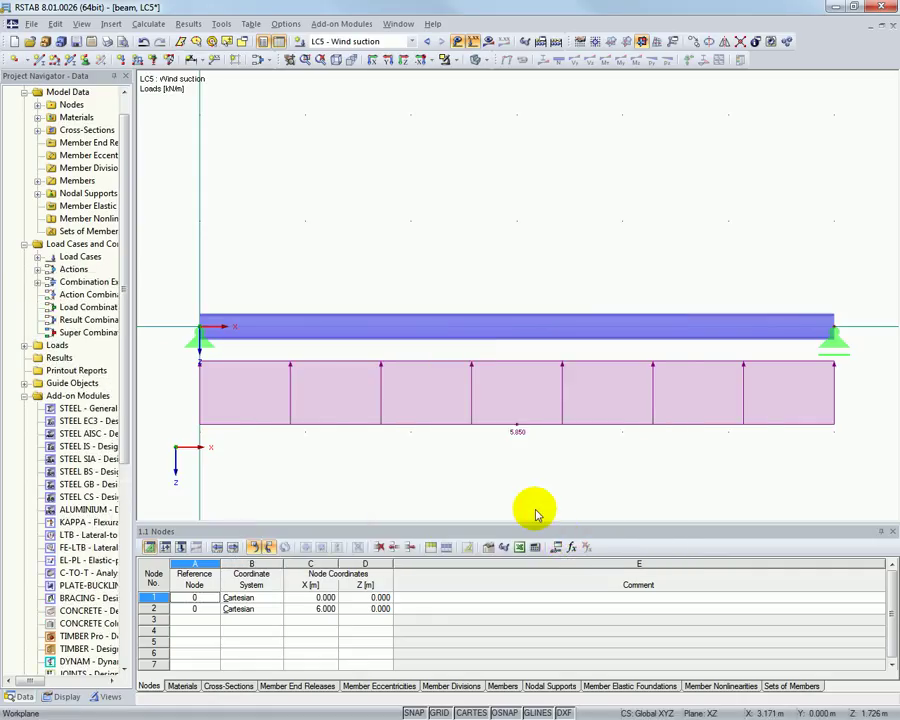
Step: Review LC2–LC5 action types, keeping Live load as Imposed category A
left_click(257, 60)
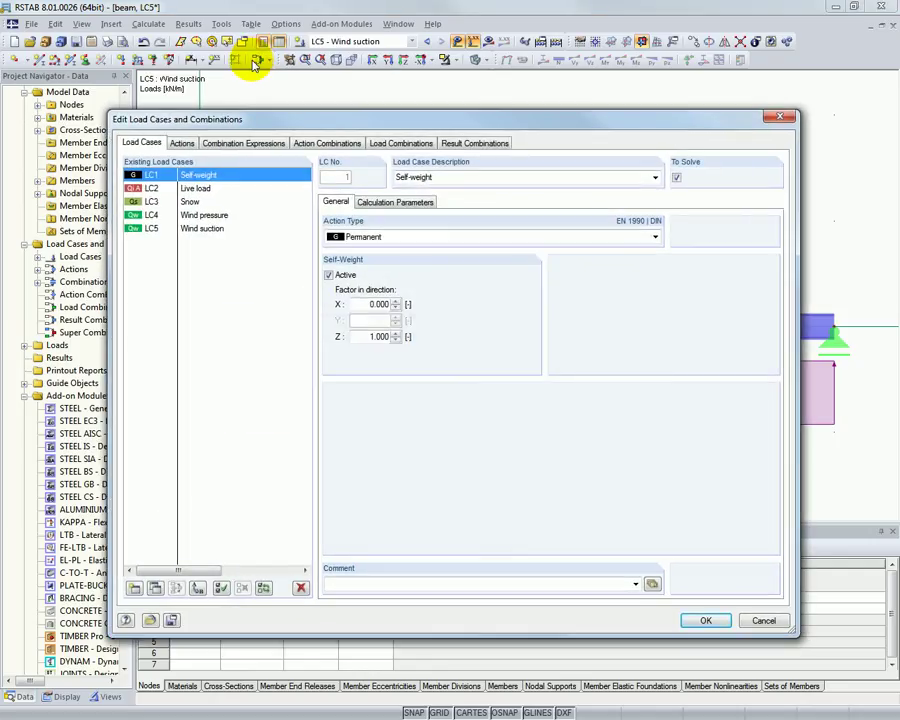
left_click(190, 188)
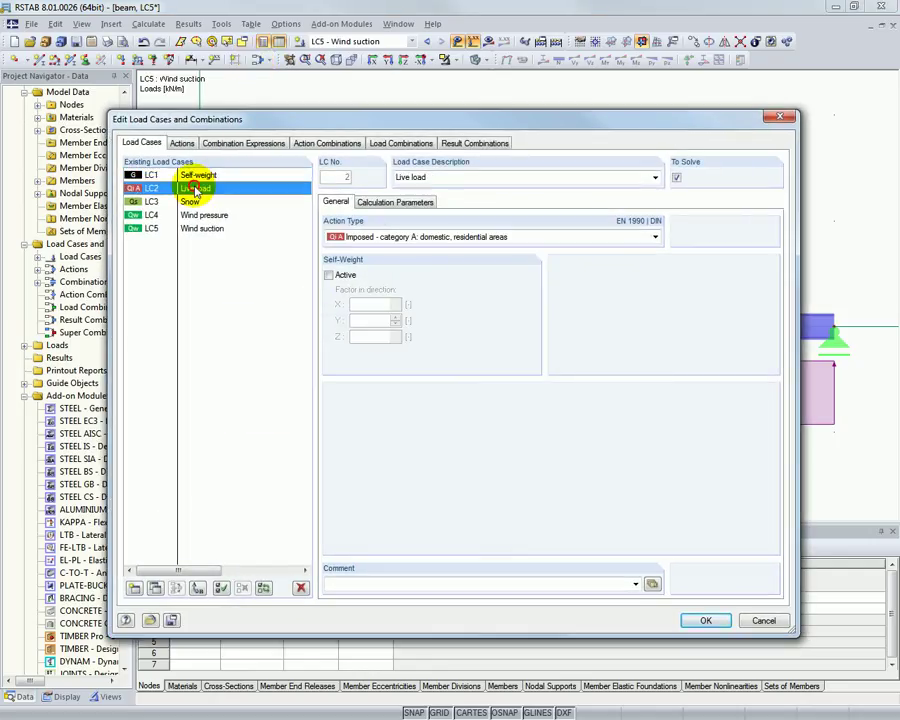
left_click(655, 237)
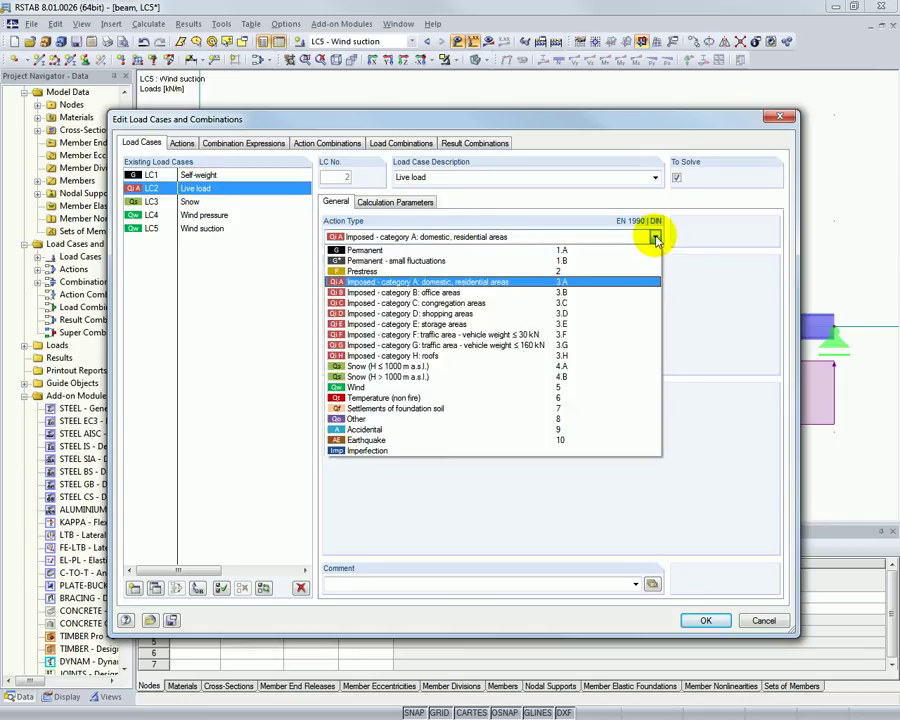
left_click(655, 237)
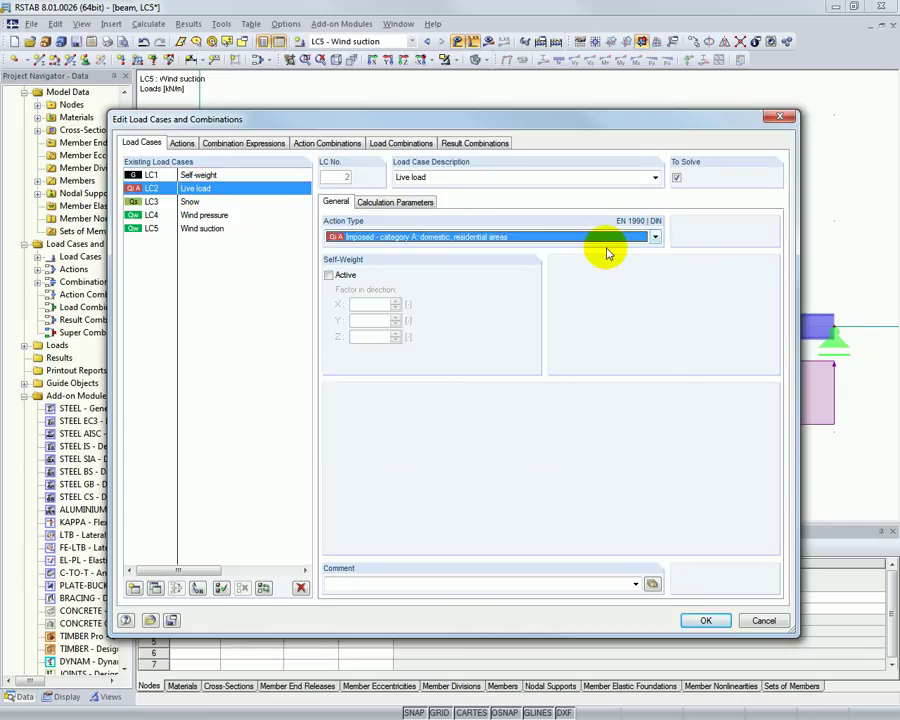
left_click(191, 202)
left_click(195, 216)
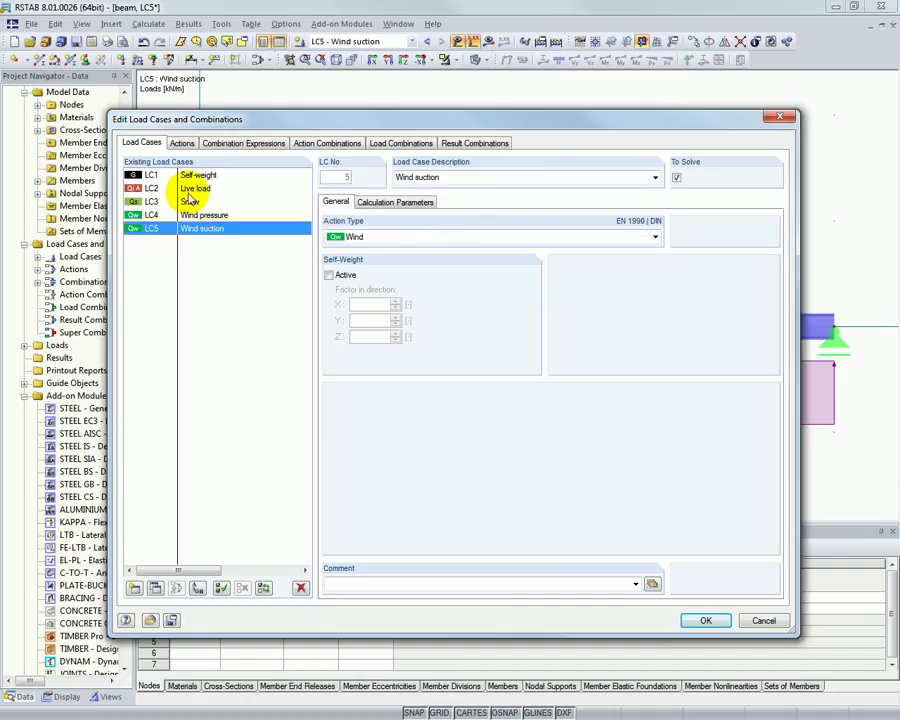
Step: Review the Imposed, Snow and Wind actions, with Wind grouping wind pressure and suction
left_click(181, 143)
left_click(193, 192)
left_click(191, 203)
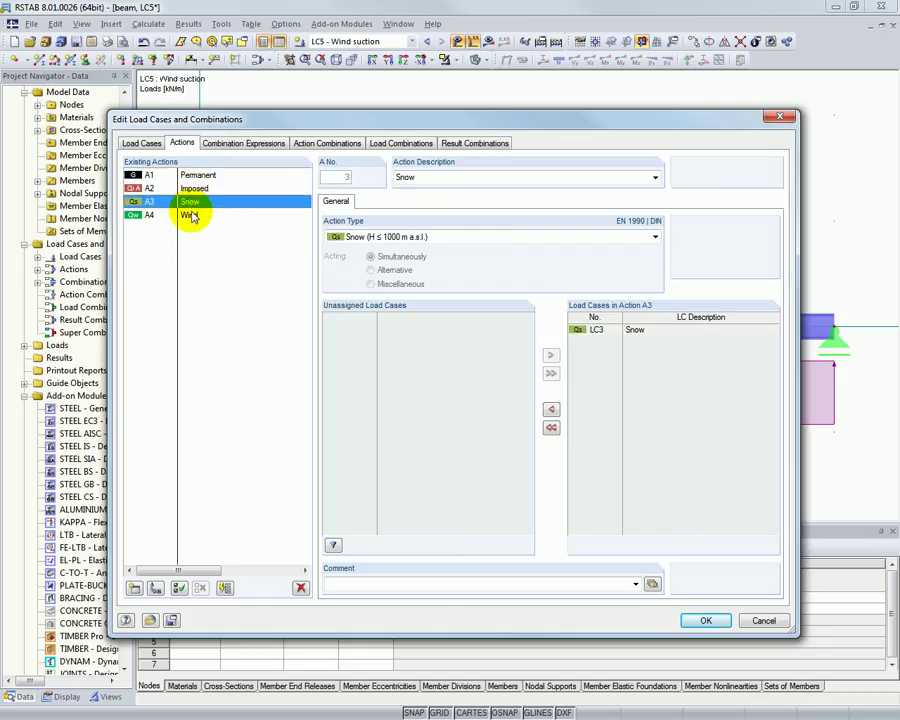
left_click(192, 218)
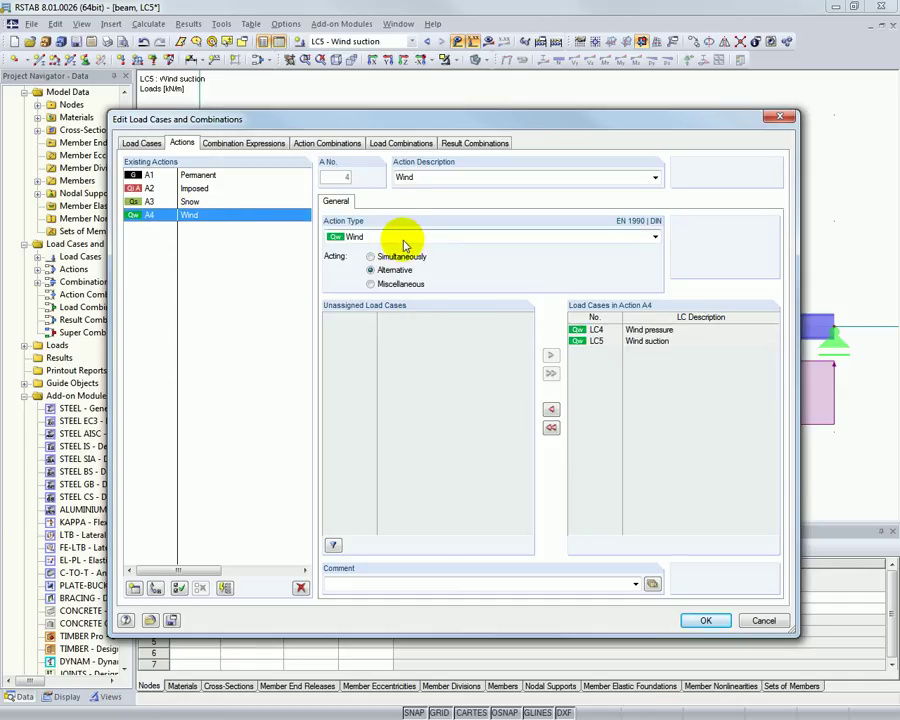
left_click(654, 237)
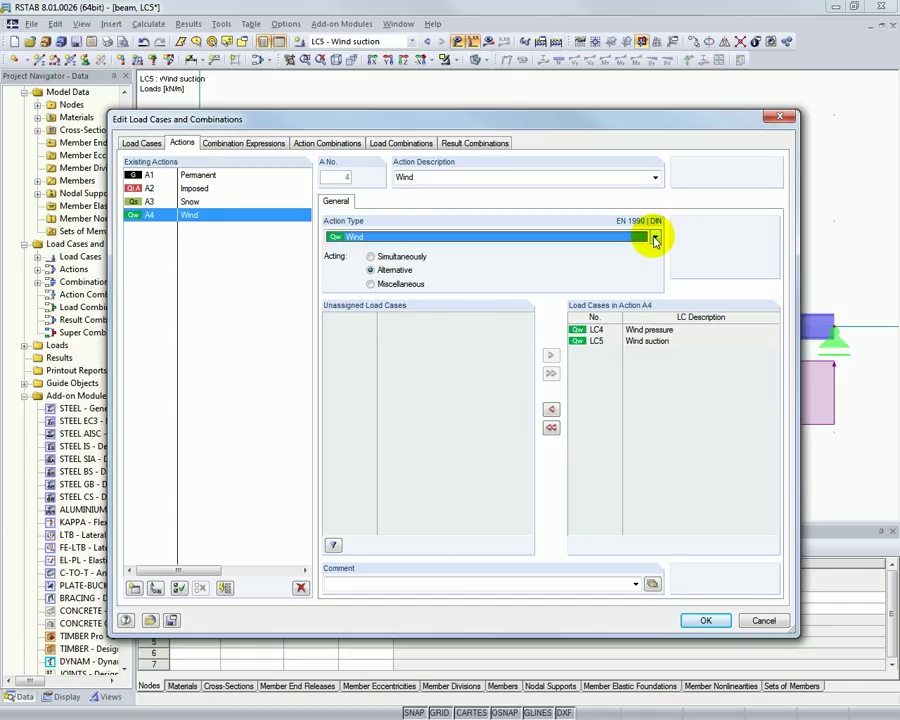
left_click(592, 331)
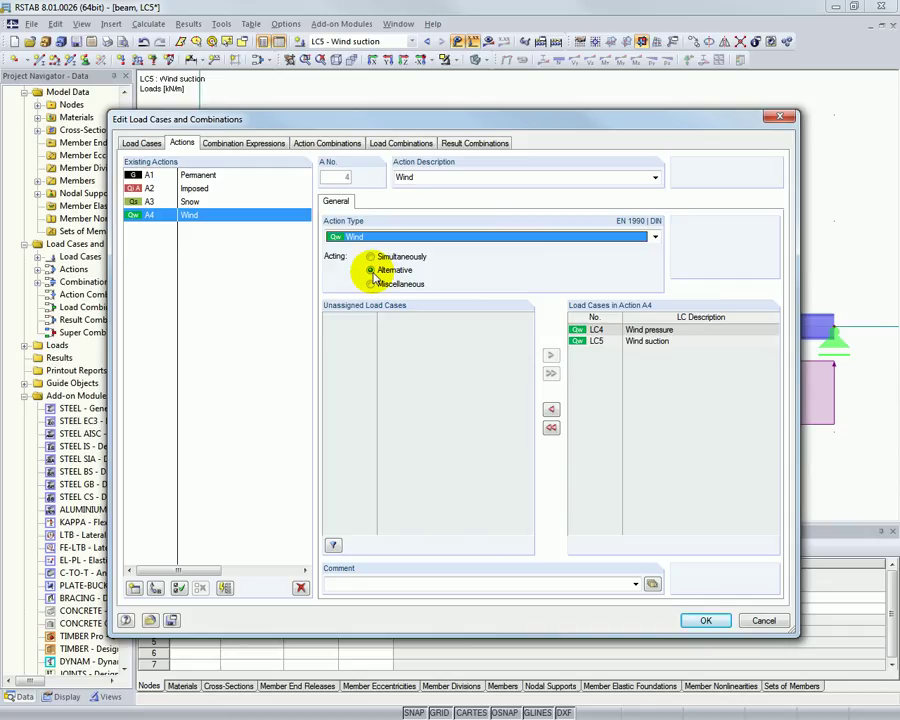
Step: Browse expressions CE1–CE4 and keep CE1's design situation as Eq. 6.10
left_click(224, 145)
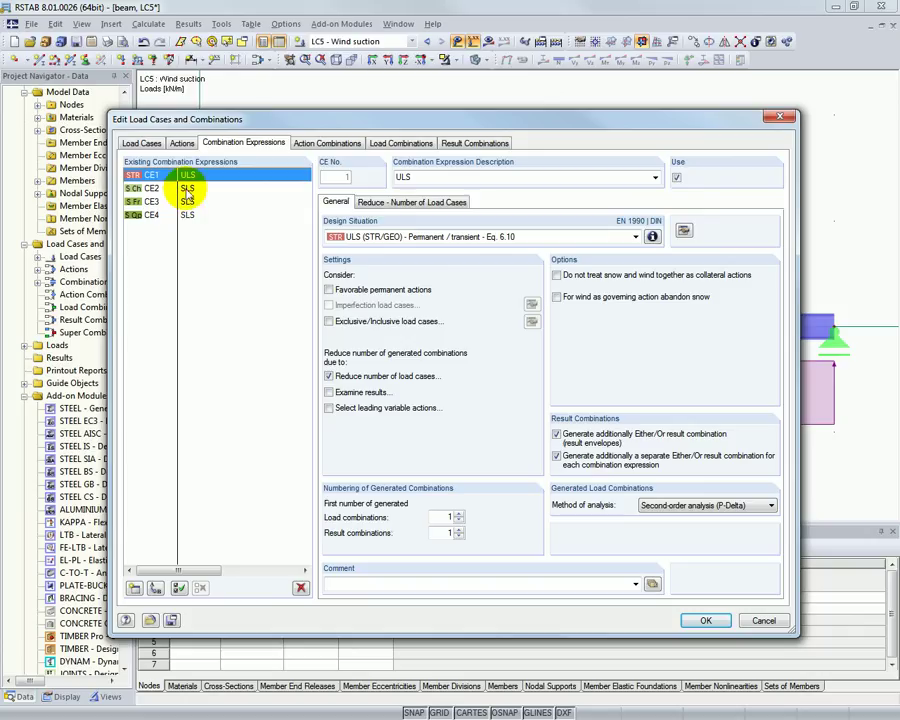
left_click(187, 189)
left_click(187, 202)
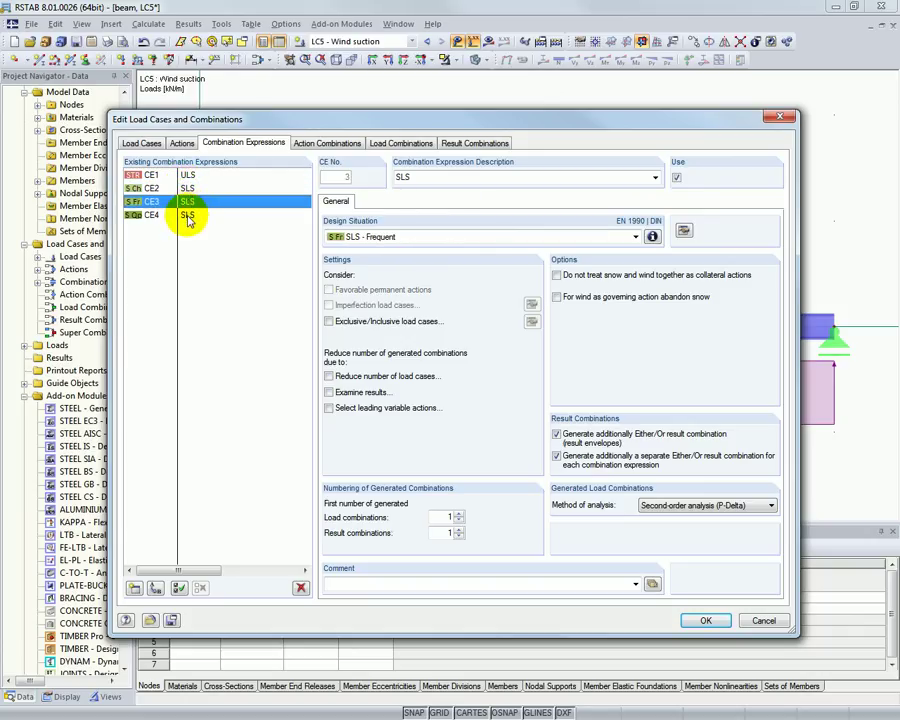
left_click(188, 216)
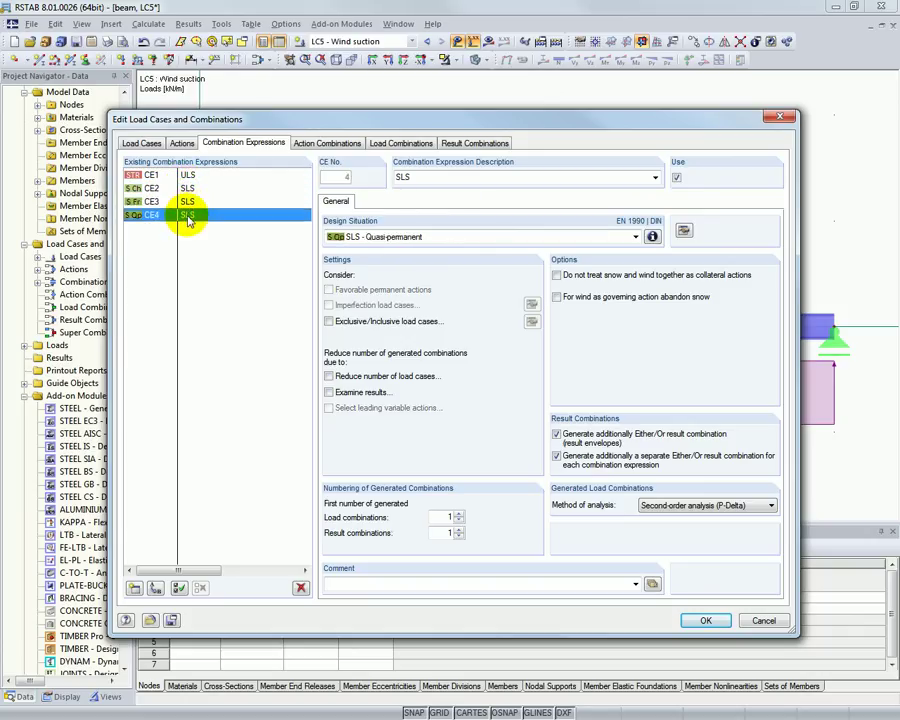
left_click(188, 177)
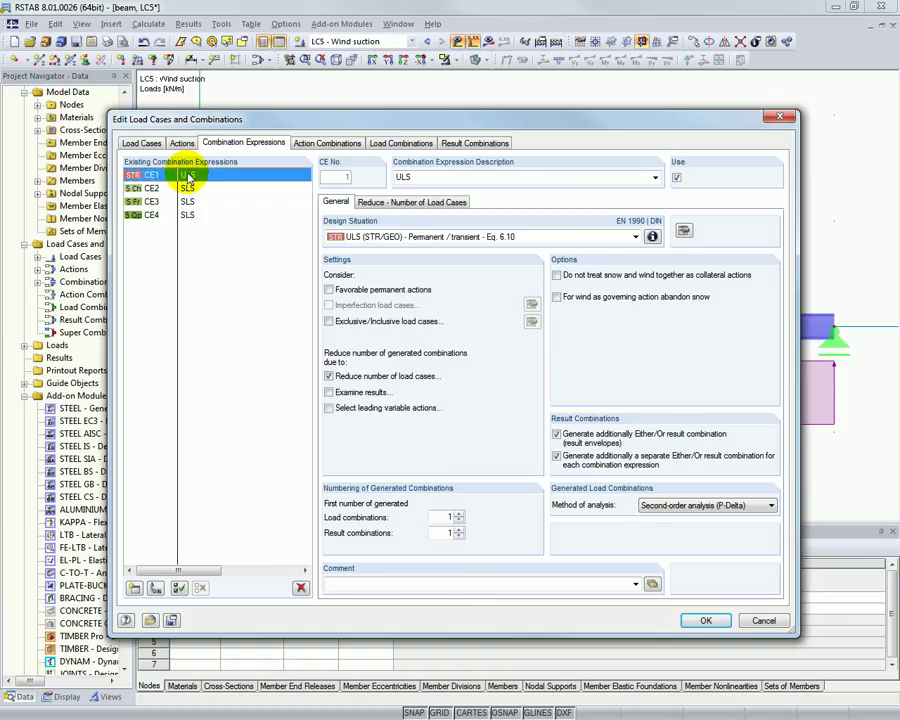
left_click(636, 238)
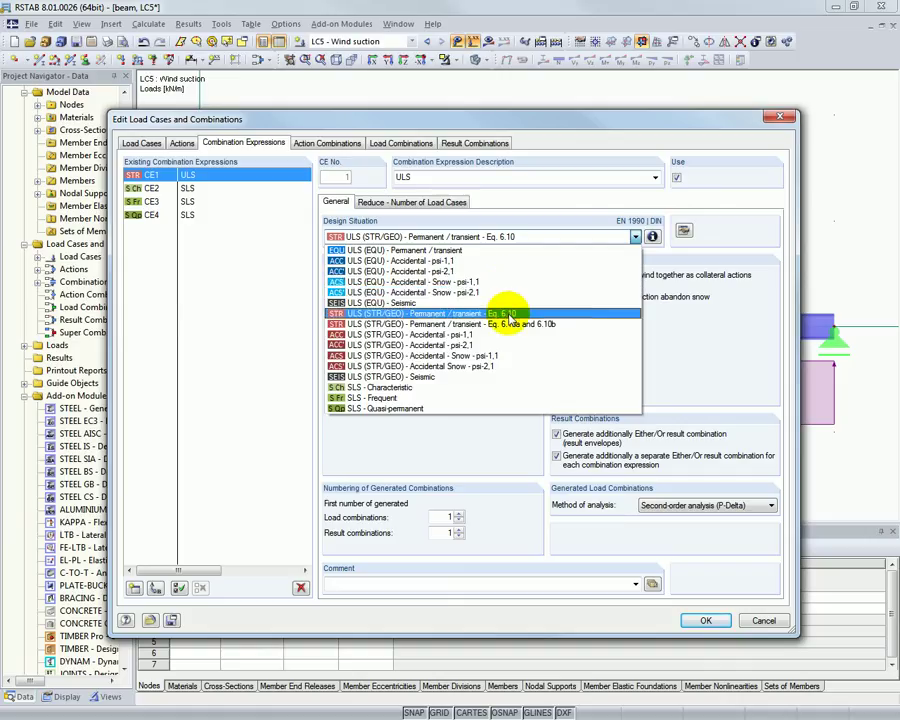
left_click(510, 315)
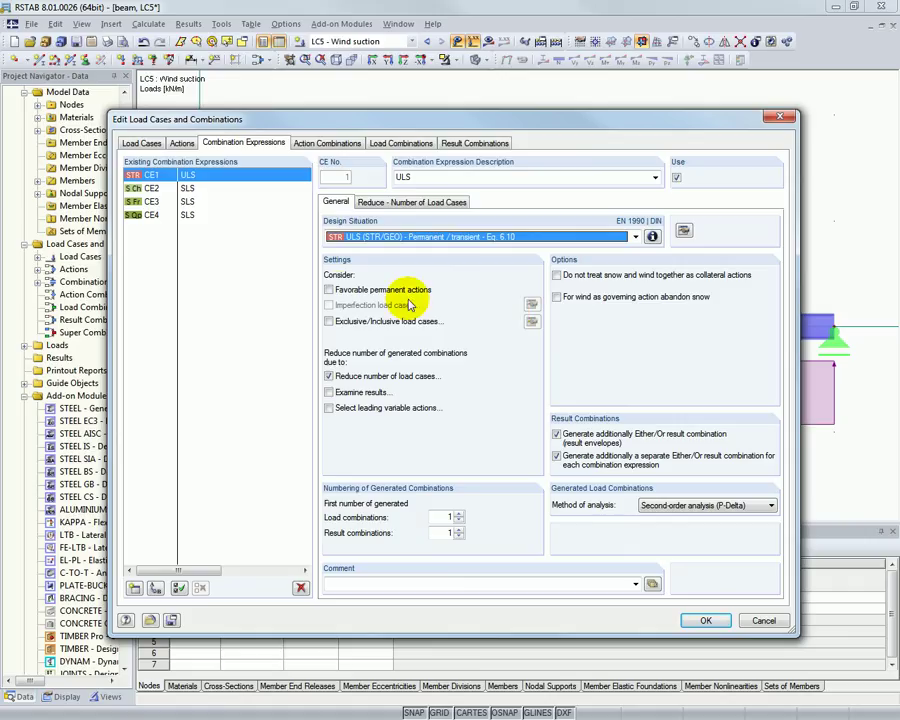
Step: Try CE1's settings, ending with exclusive/inclusive cases and load-case reduction switched off
left_click(329, 290)
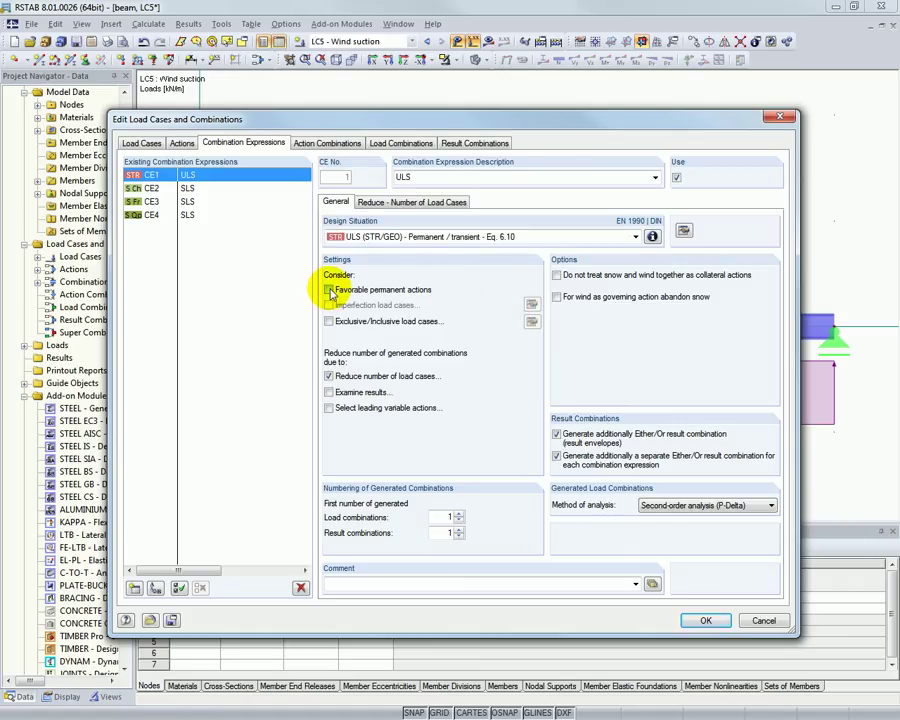
left_click(329, 321)
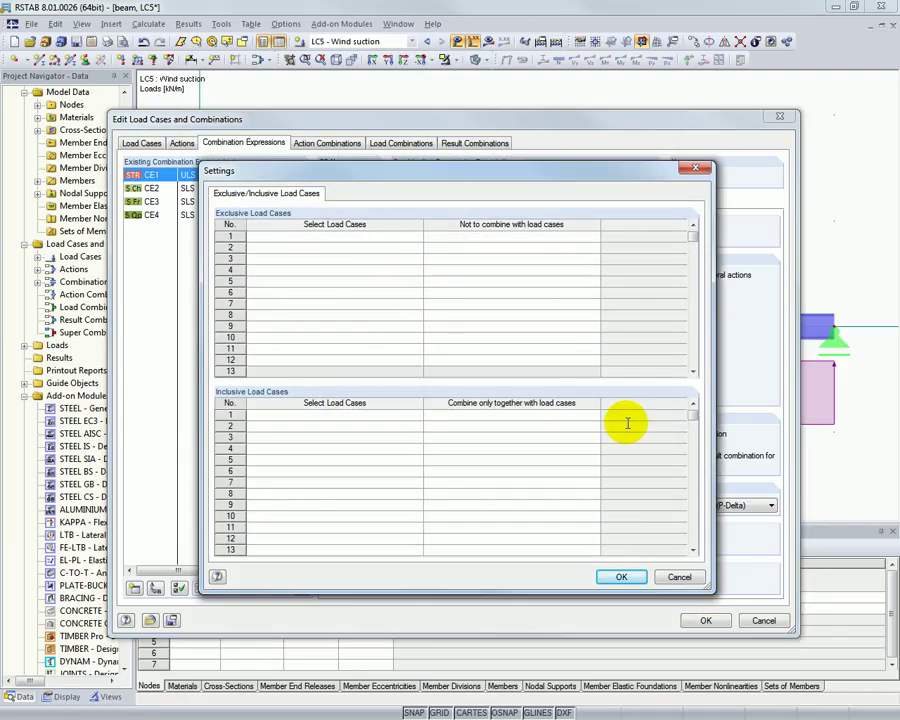
left_click(668, 576)
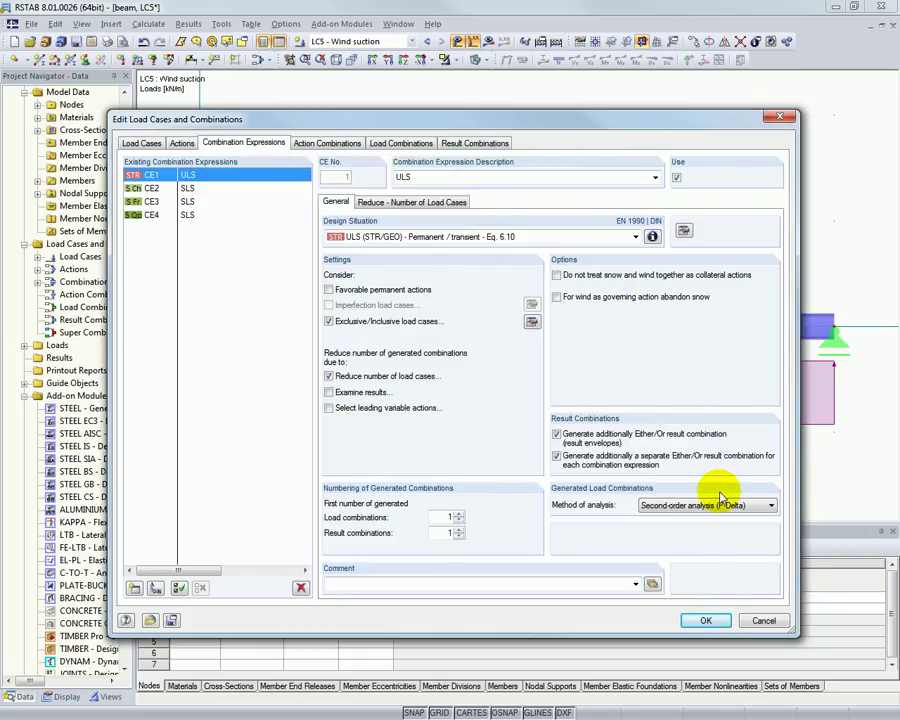
left_click(556, 298)
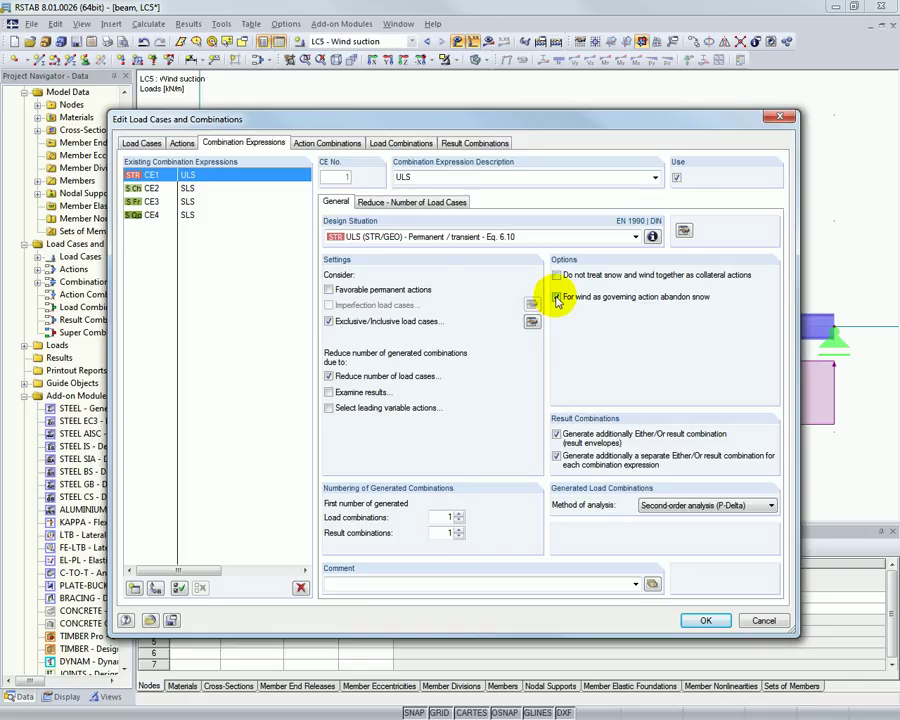
left_click(557, 298)
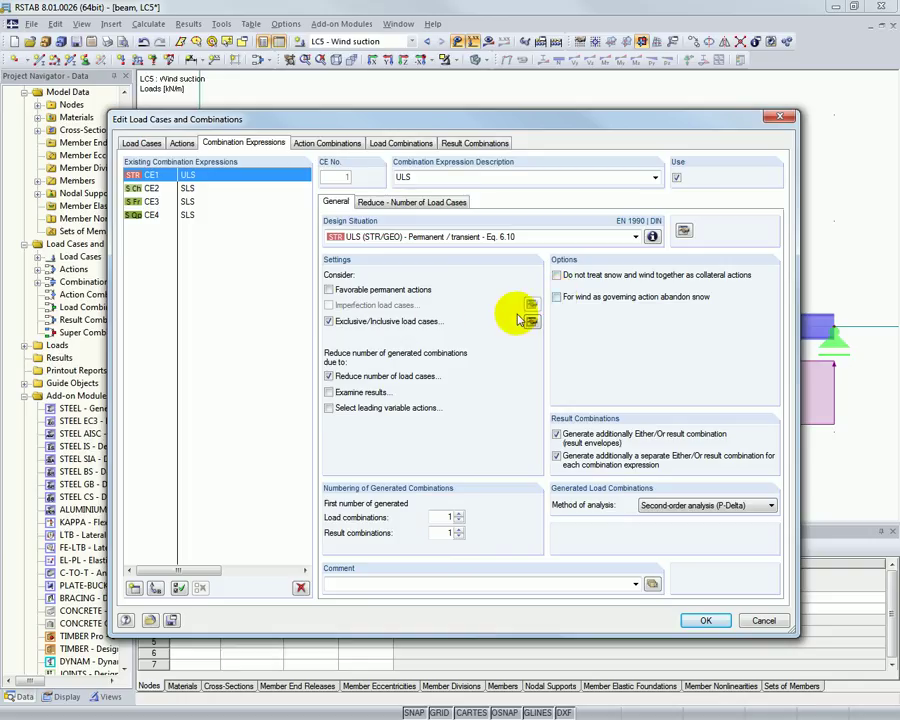
left_click(328, 321)
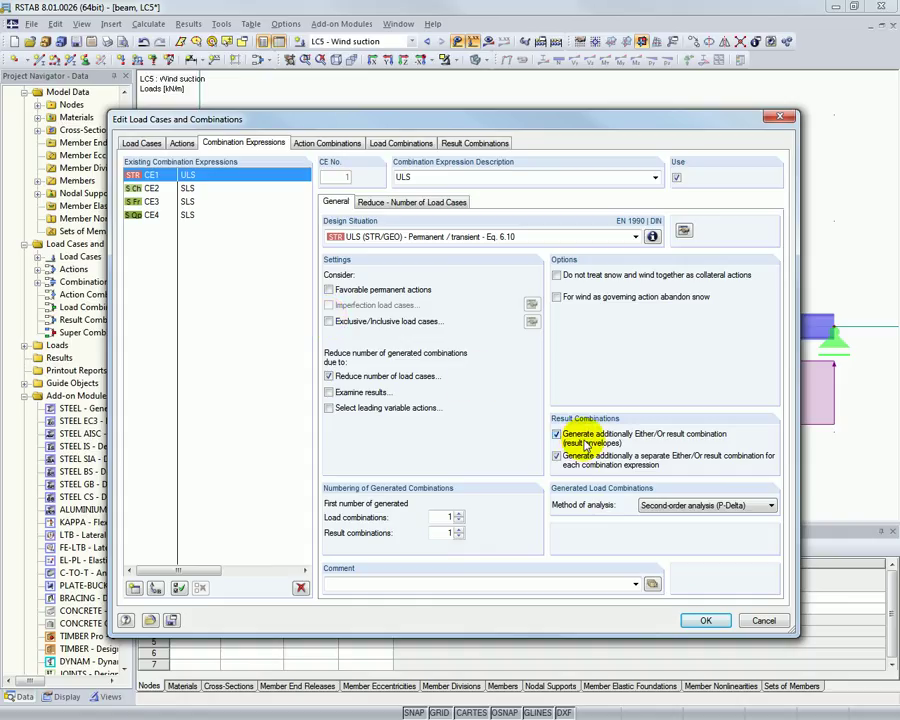
left_click(329, 377)
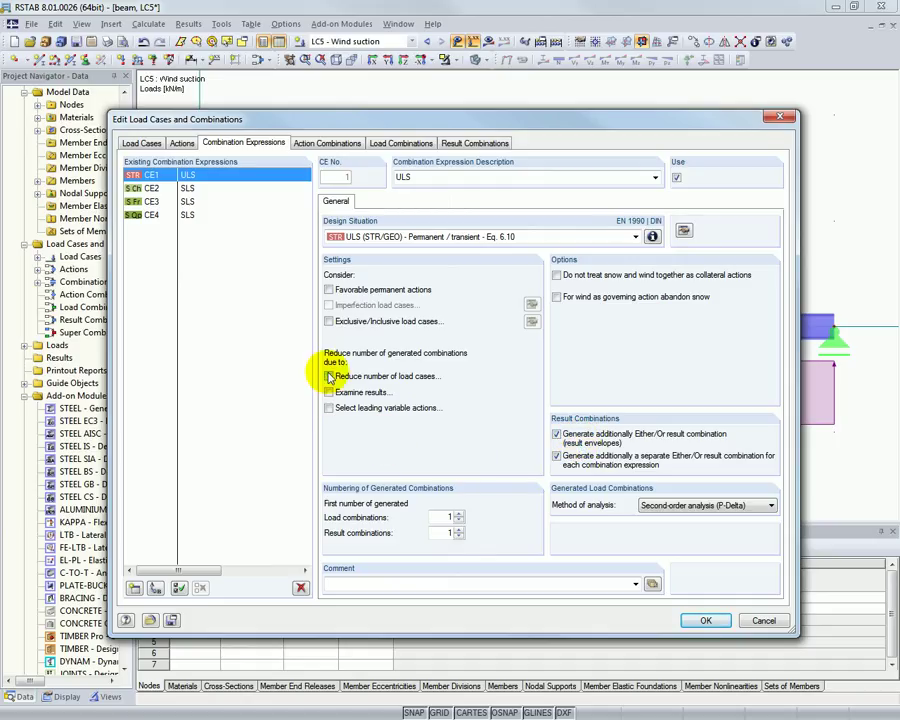
Step: Delete combination expressions CE3 (SLS Frequent) and CE4 (SLS Quasi-permanent)
left_click(186, 202)
left_click(186, 215, "shift")
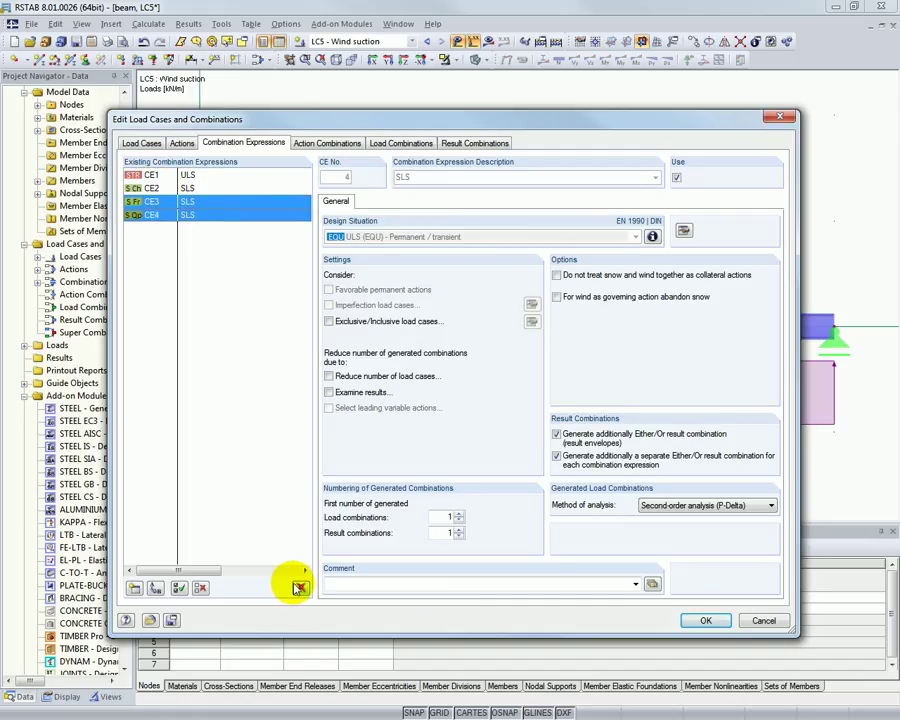
left_click(300, 587)
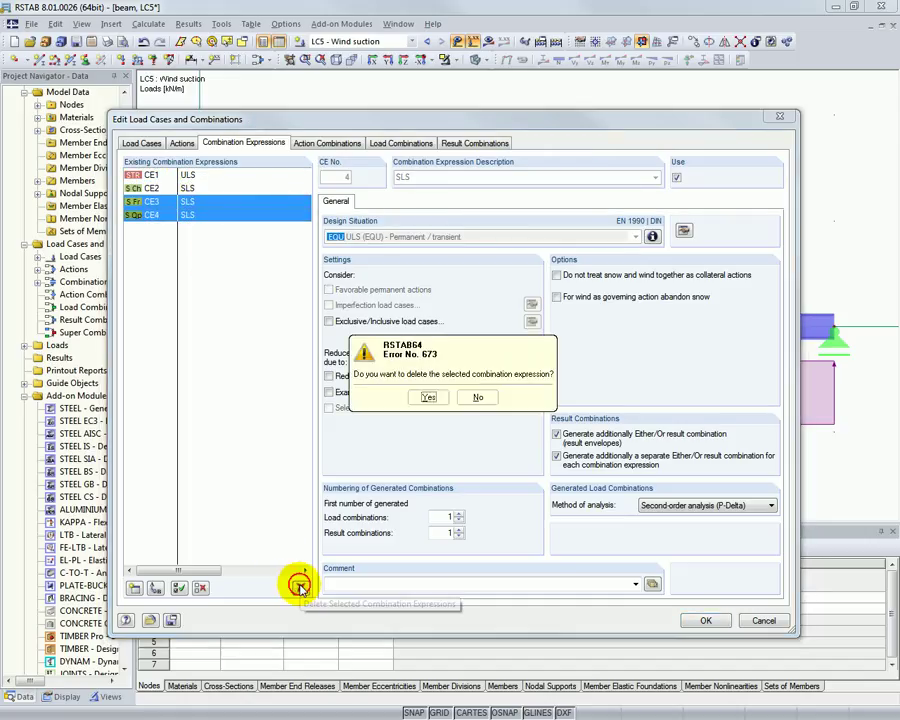
left_click(426, 397)
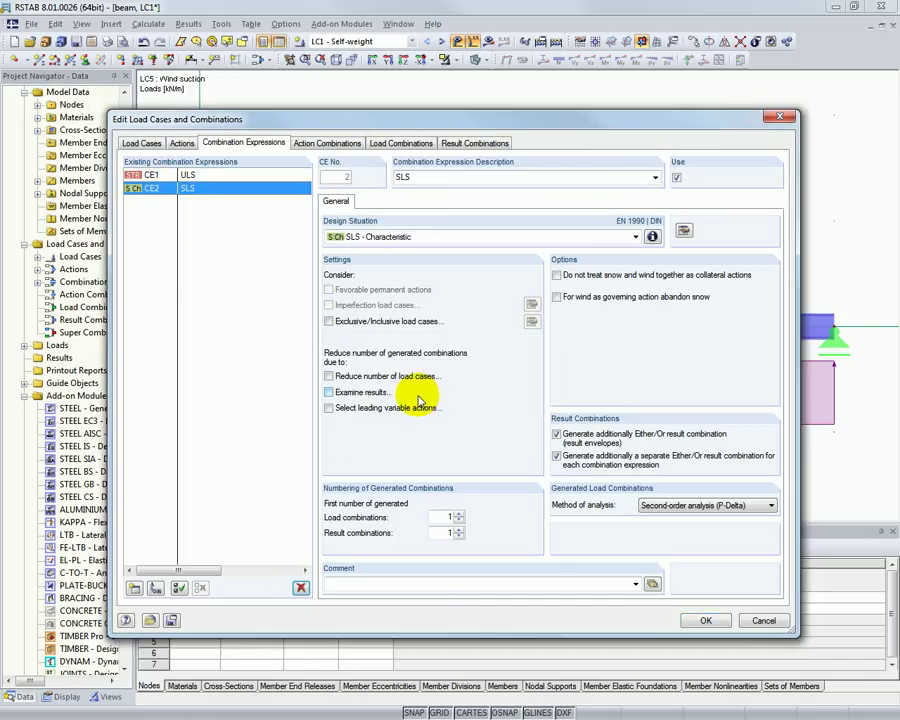
Step: Review the 26 action combinations, inspecting AC4, then list the 42 load combinations
left_click(314, 148)
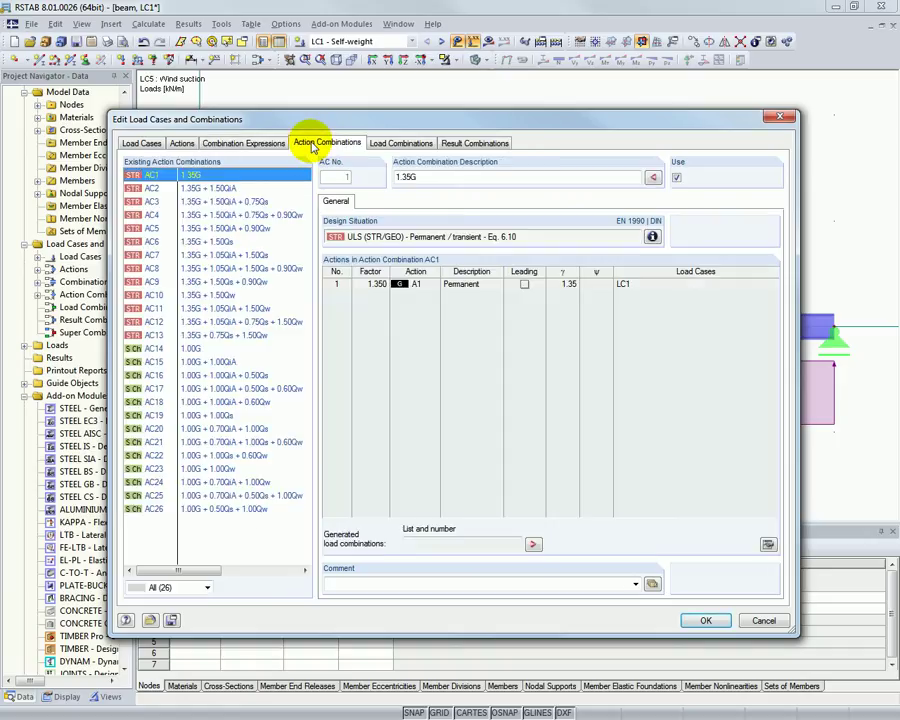
left_click(216, 189)
left_click(217, 215)
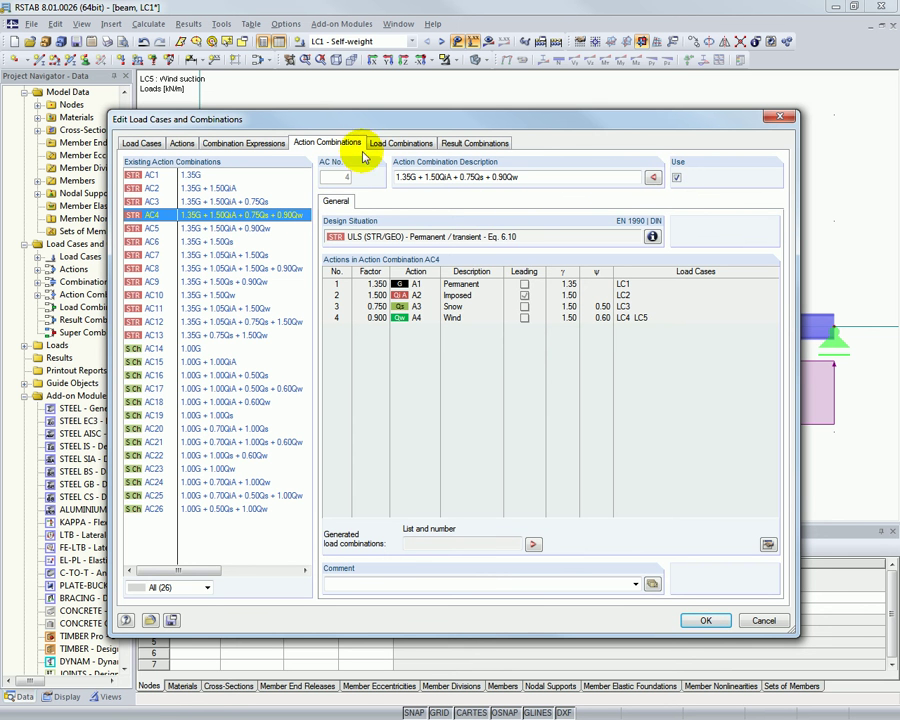
left_click(400, 145)
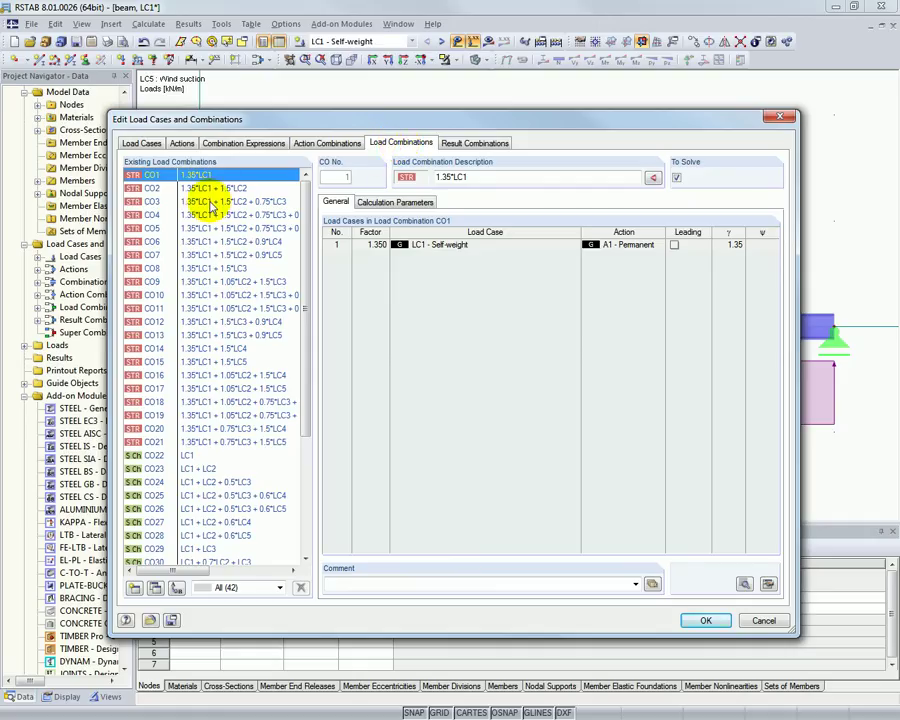
Step: Inspect CO2–CO4 and CO4's P-Delta parameters, keeping forces referred to the deformed structure
left_click(204, 188)
left_click(208, 202)
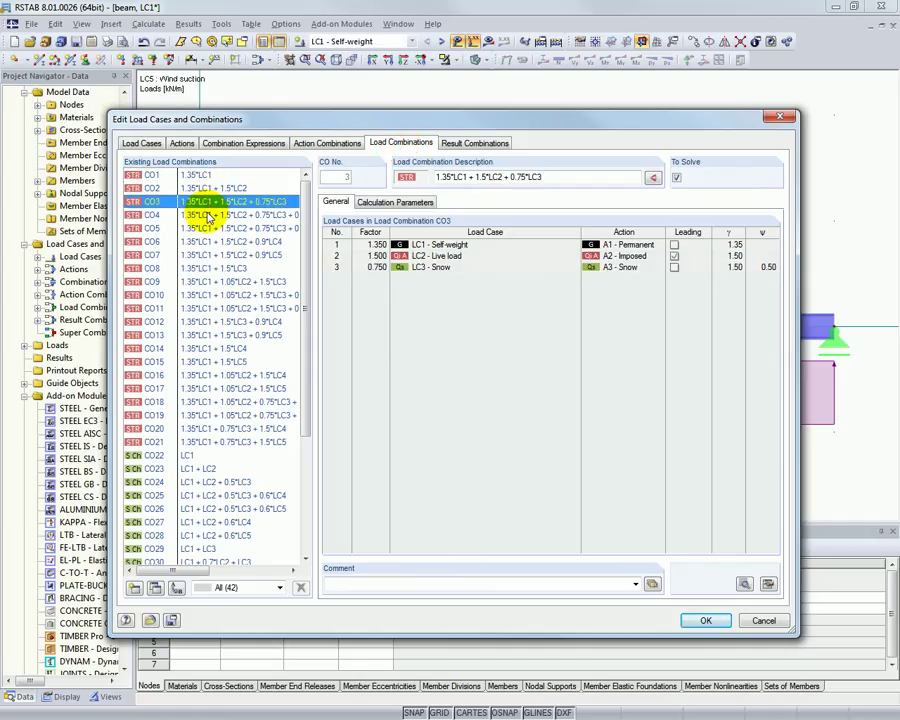
left_click(207, 215)
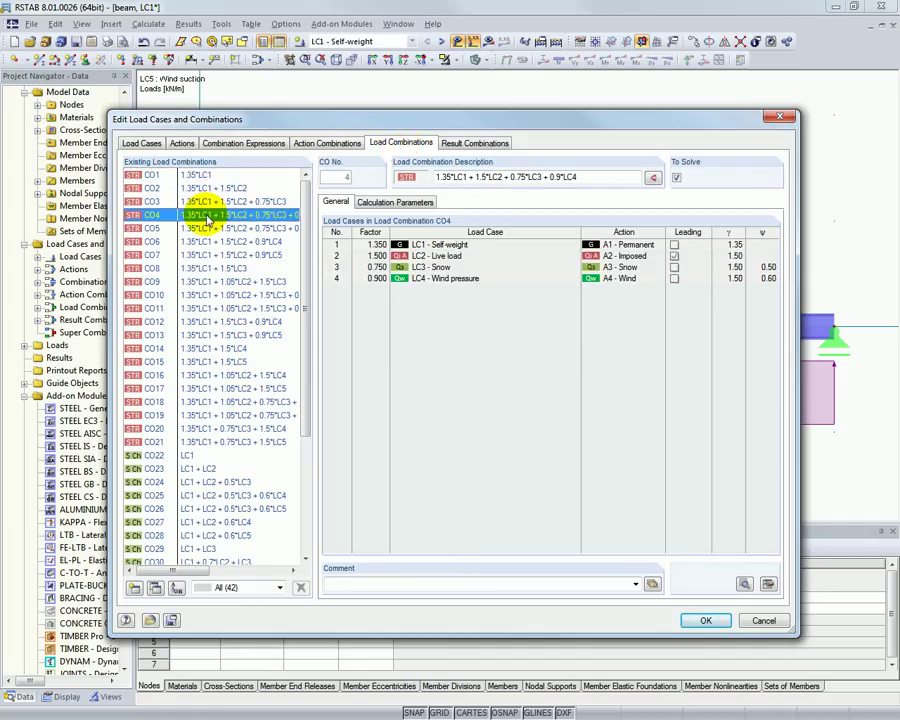
left_click(402, 202)
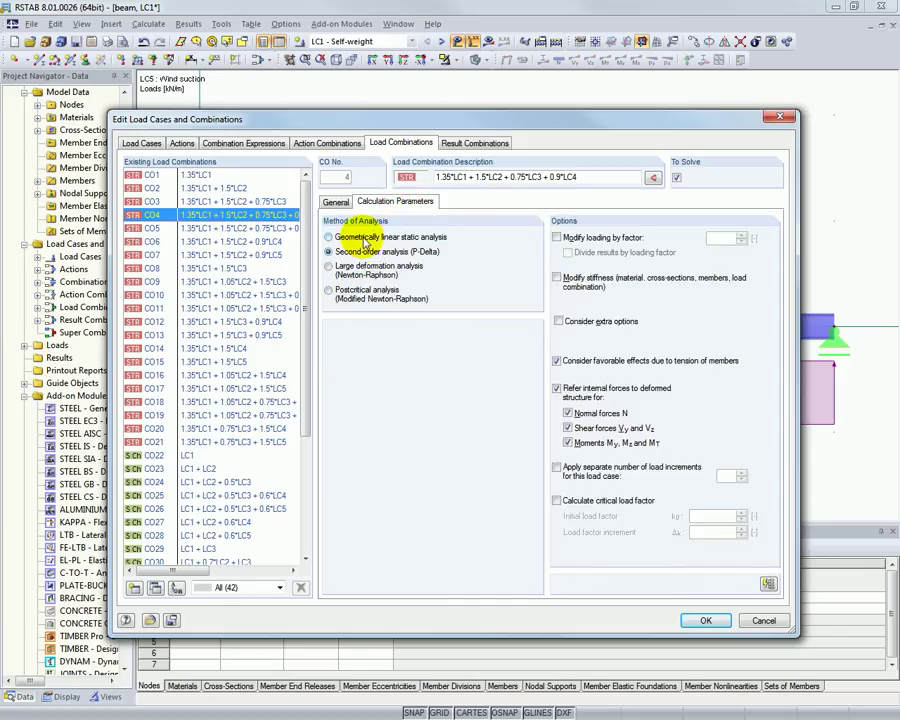
left_click(557, 390)
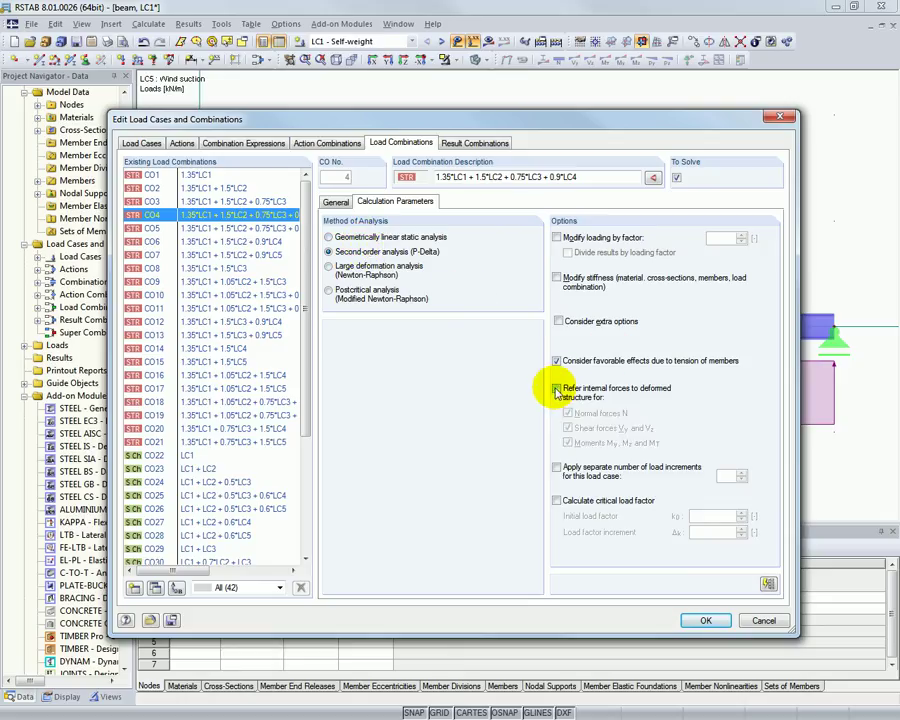
left_click(557, 390)
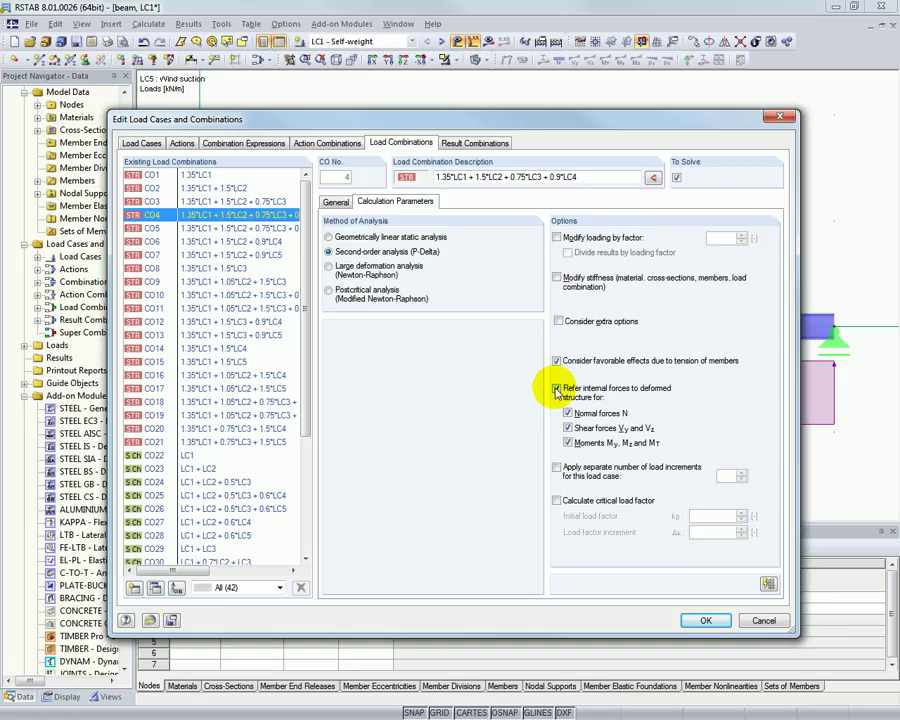
Step: Review result combinations RC1 (ULS, CO1–CO21) and RC2 (SLS characteristic, CO22–CO42)
left_click(475, 146)
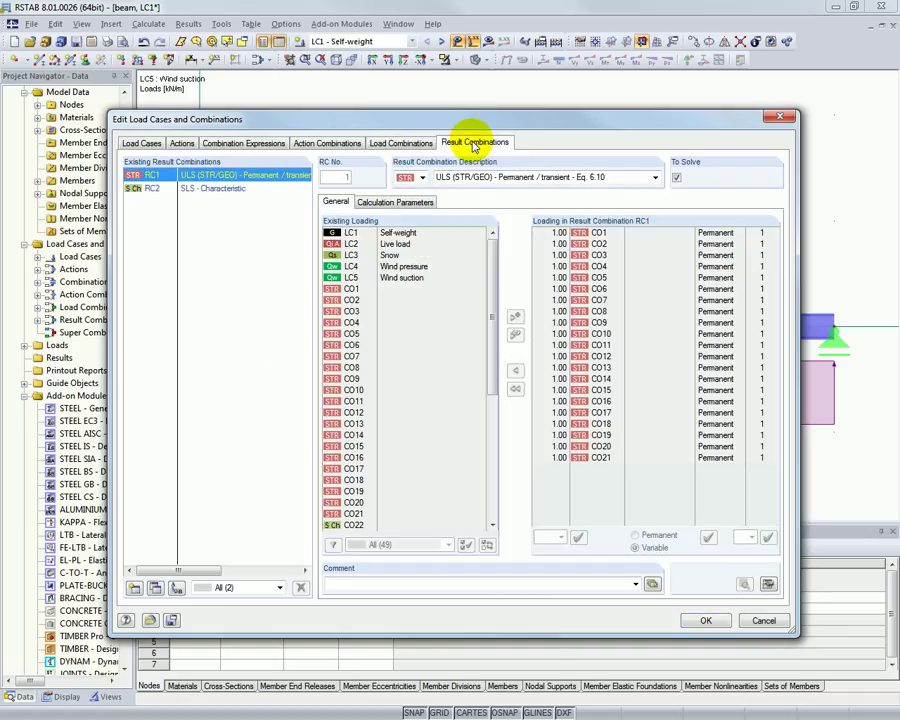
left_click(228, 190)
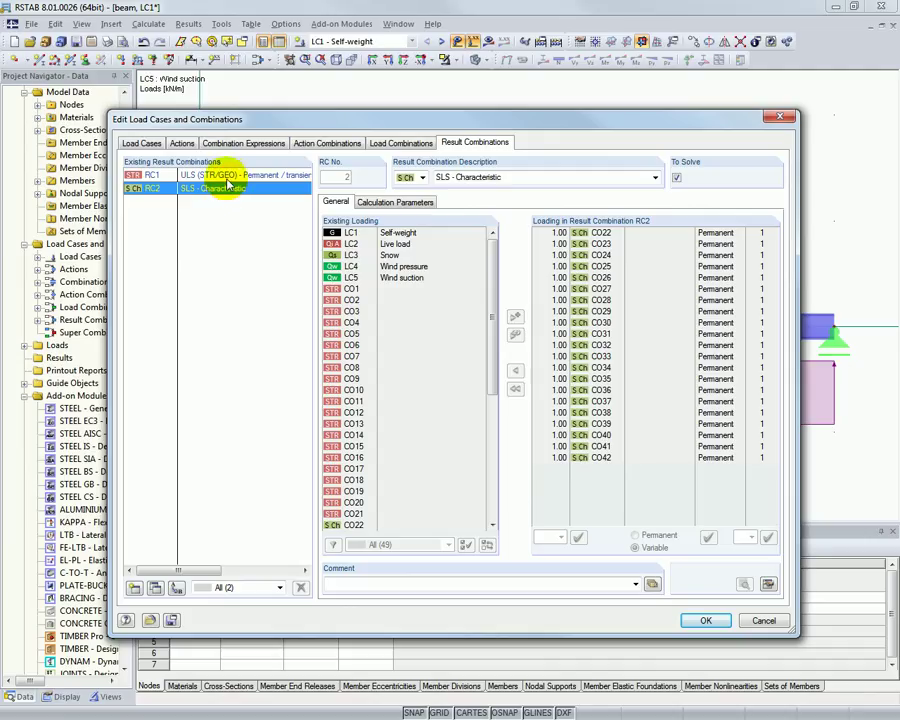
left_click(229, 176)
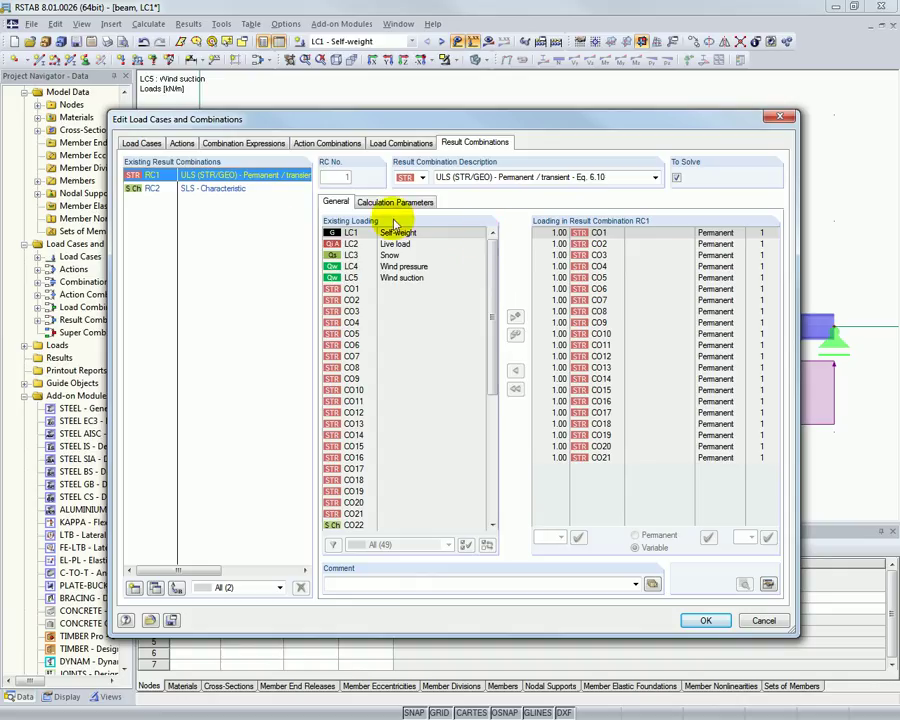
Step: Delete the SLS characteristic combination expression CE2, keeping only the ULS expression CE1
left_click(258, 144)
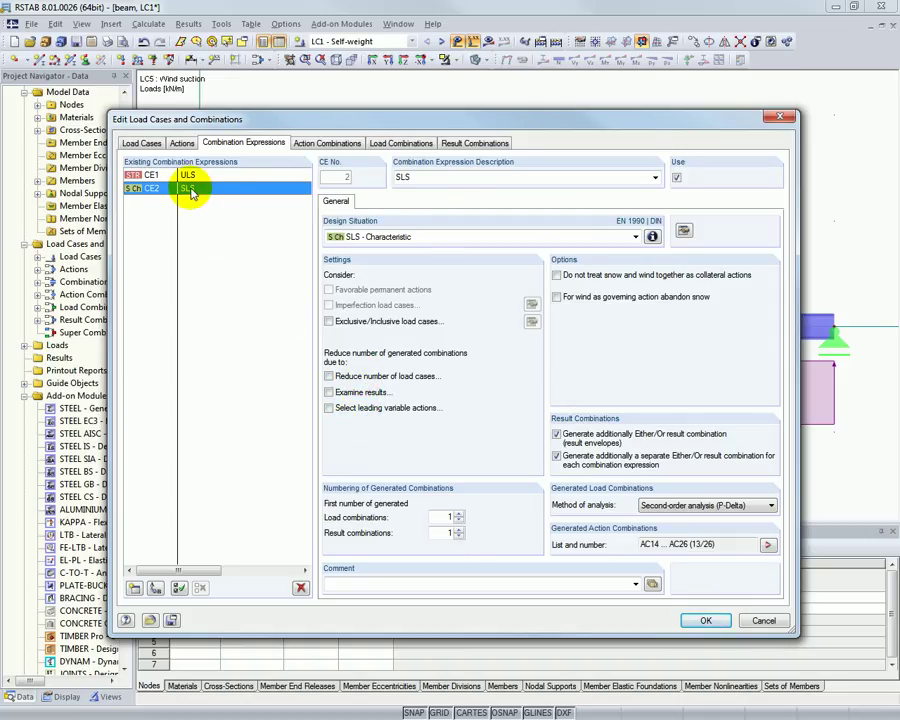
left_click(300, 587)
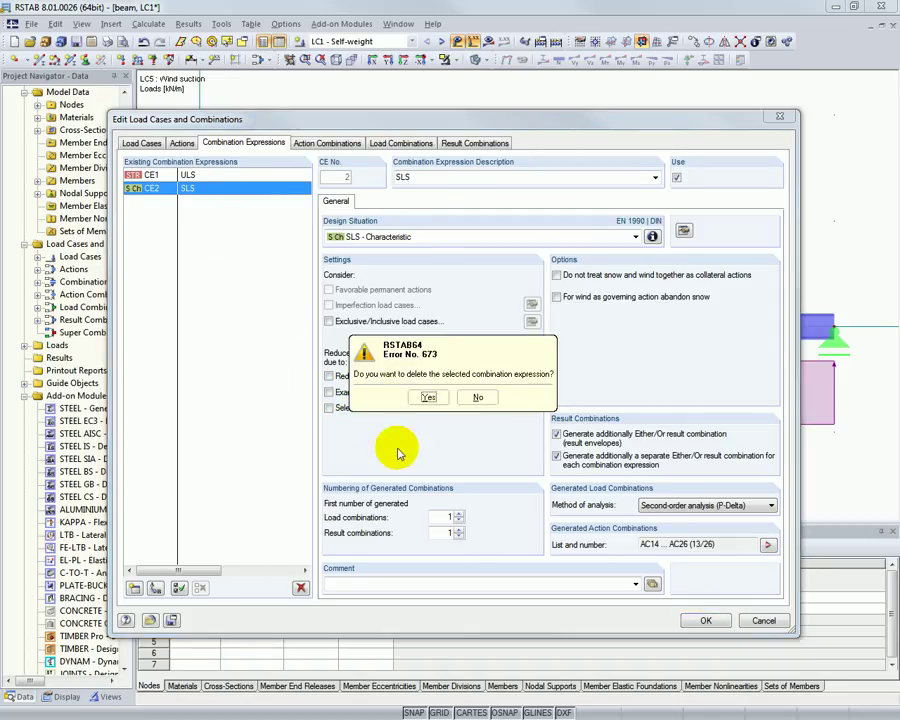
left_click(426, 398)
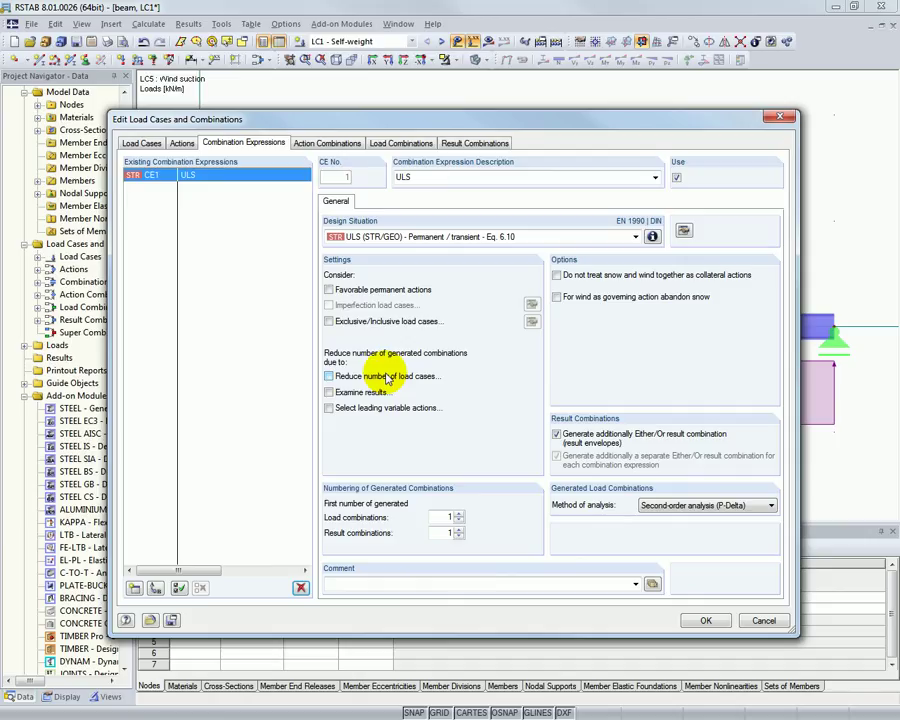
left_click(400, 144)
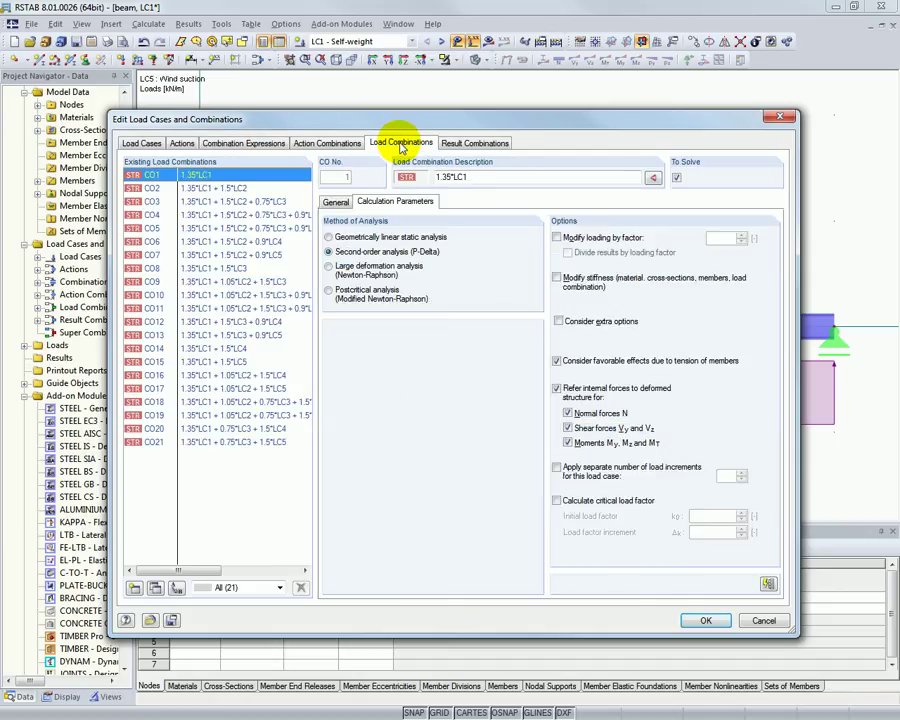
left_click(229, 443)
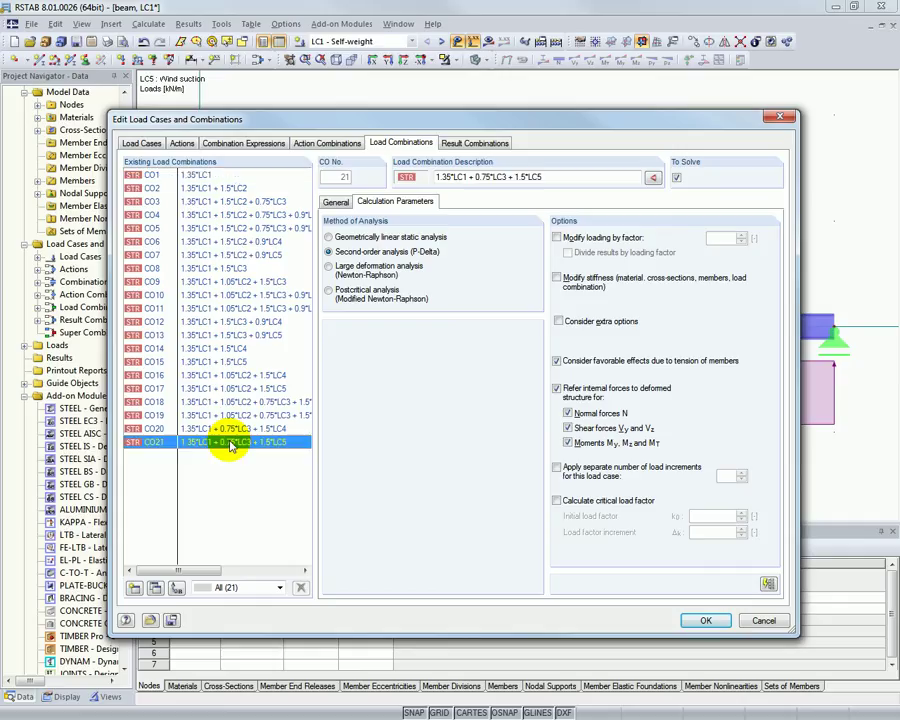
left_click(334, 200)
left_click(212, 428)
left_click(217, 414)
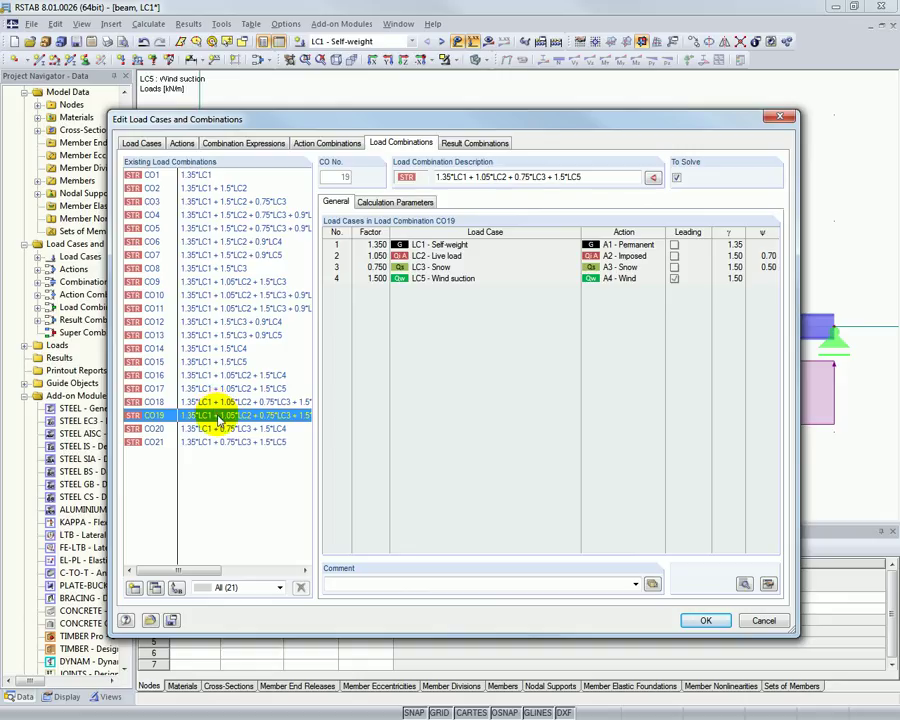
left_click(240, 144)
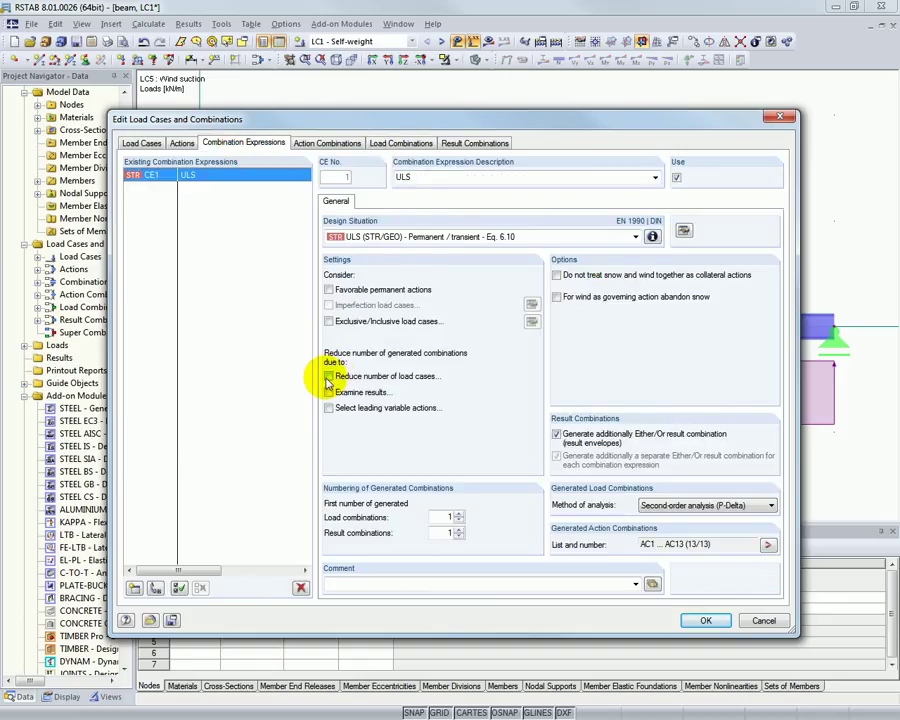
Step: Enable load-case reduction for CE1 and auto-determine the groups LC1–LC4 and LC1,LC5
left_click(328, 376)
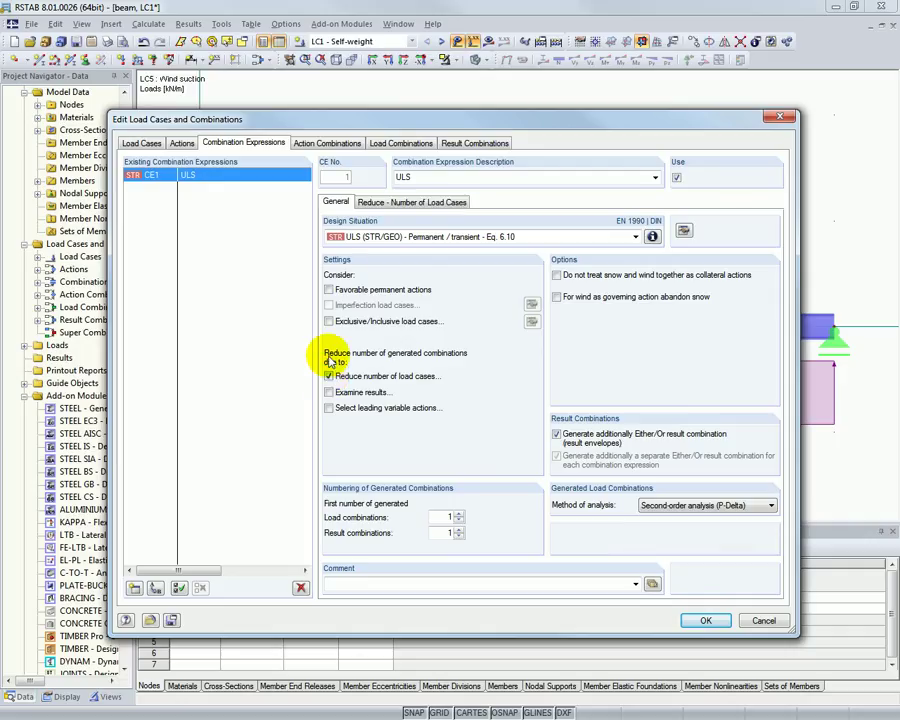
left_click(379, 202)
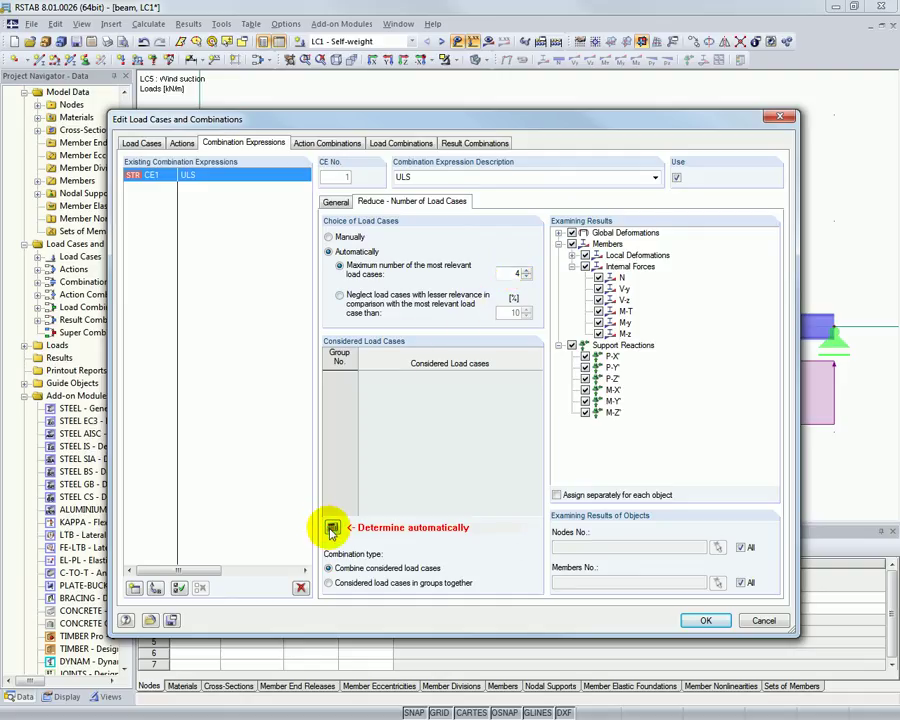
left_click(332, 527)
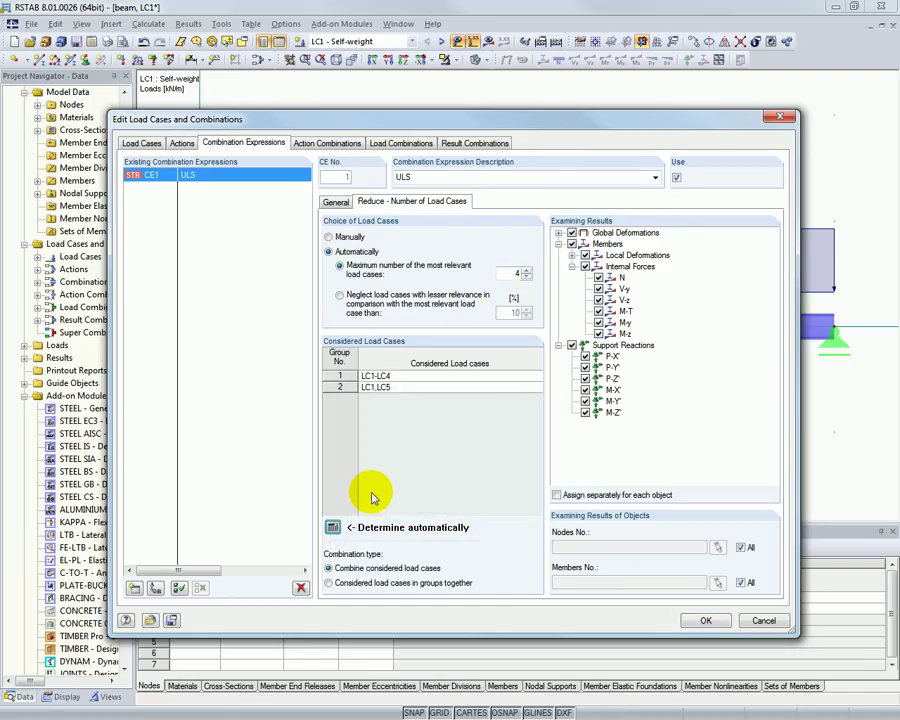
left_click(416, 376)
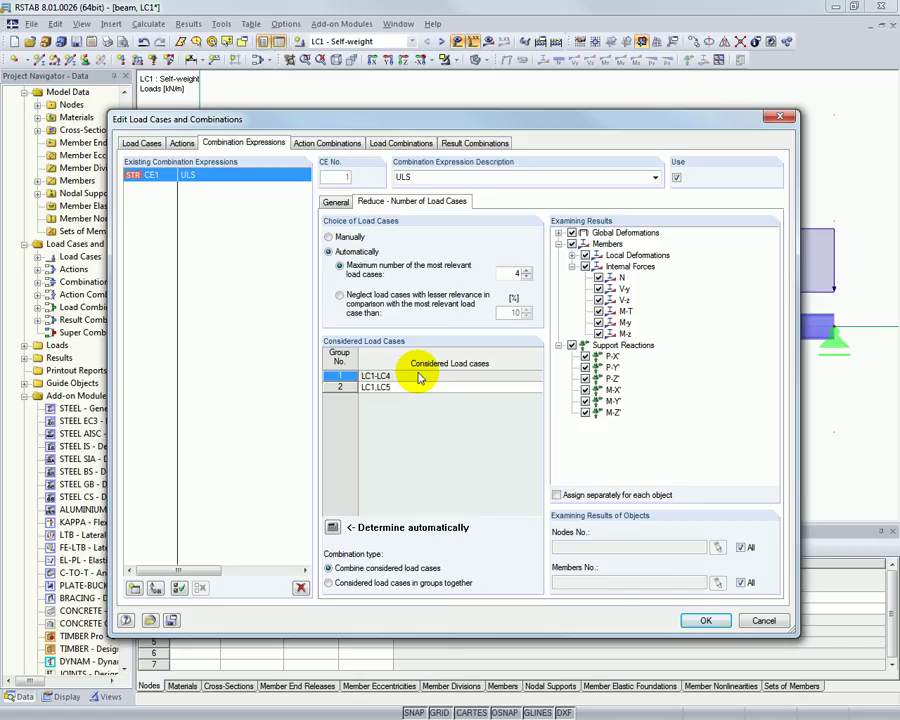
left_click(418, 388)
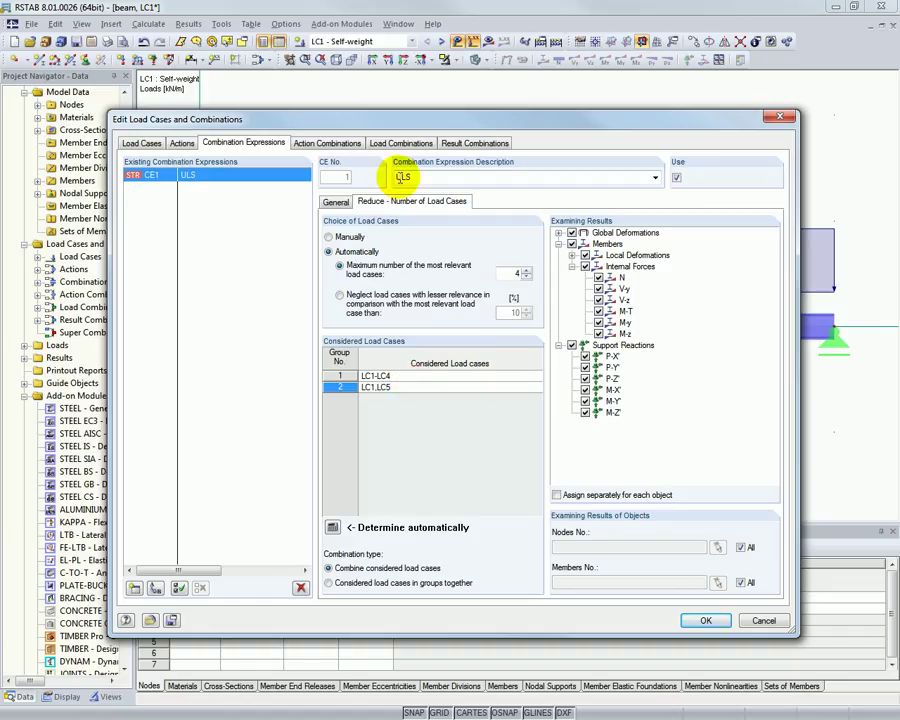
left_click(402, 145)
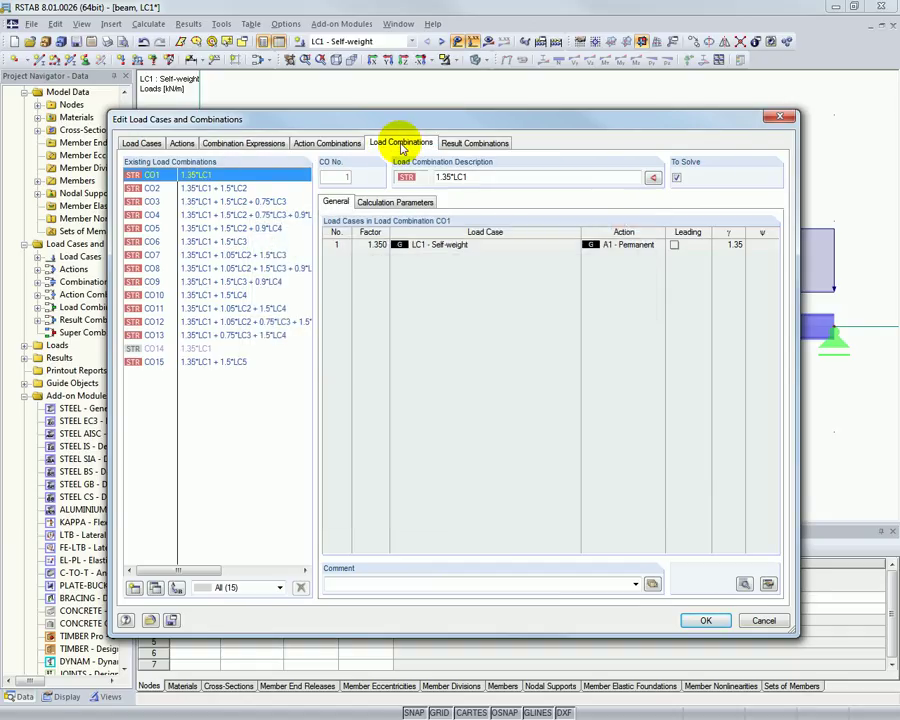
left_click(229, 189)
left_click(229, 202)
left_click(229, 216)
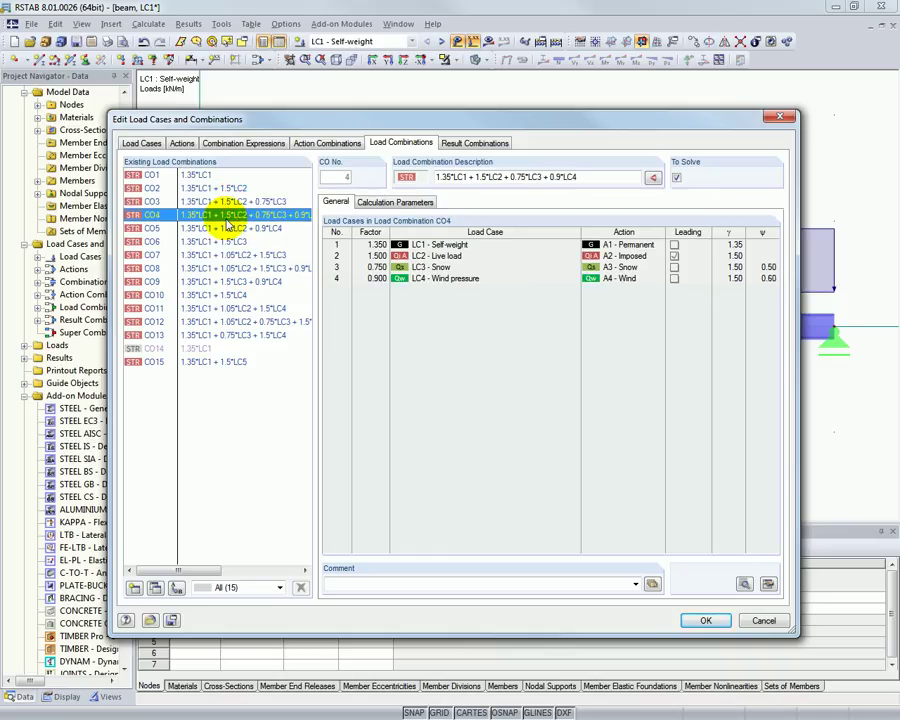
left_click(193, 363)
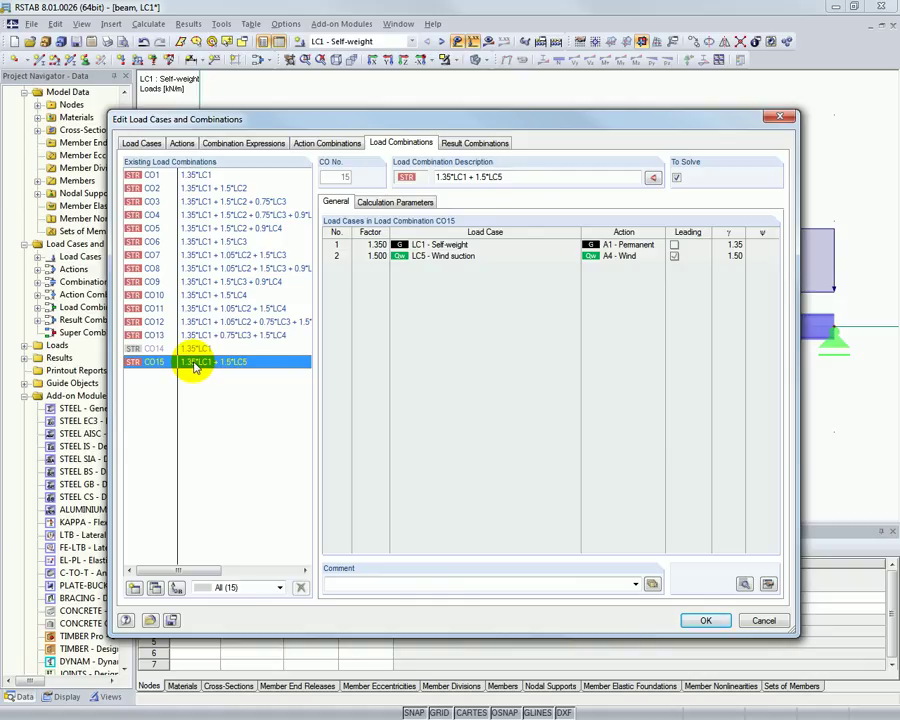
left_click(243, 145)
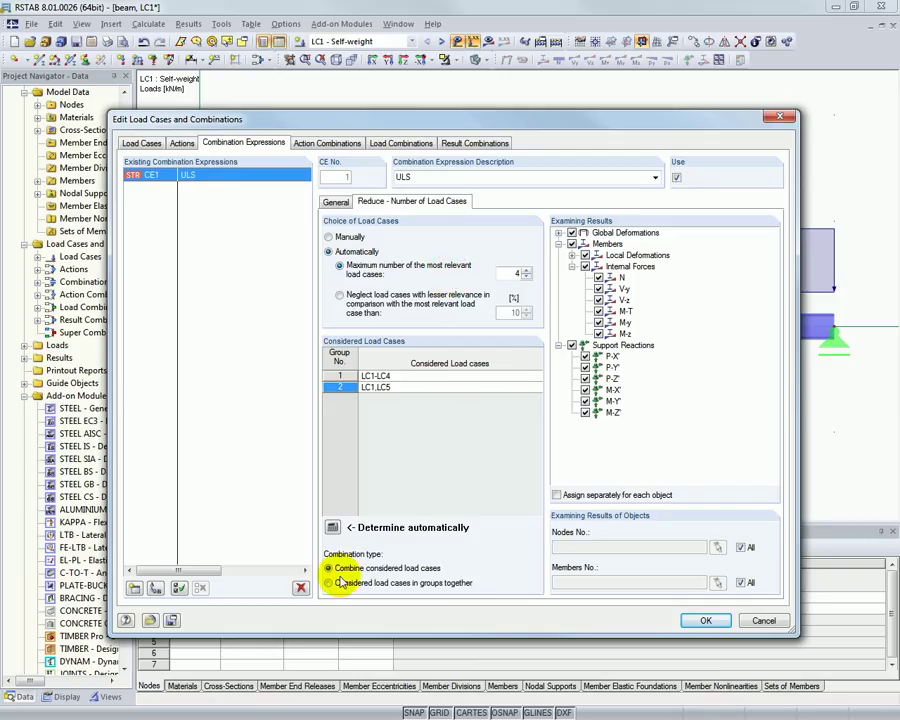
Step: Combine considered load cases in groups together and review the four resulting combinations CO1–CO4
left_click(329, 584)
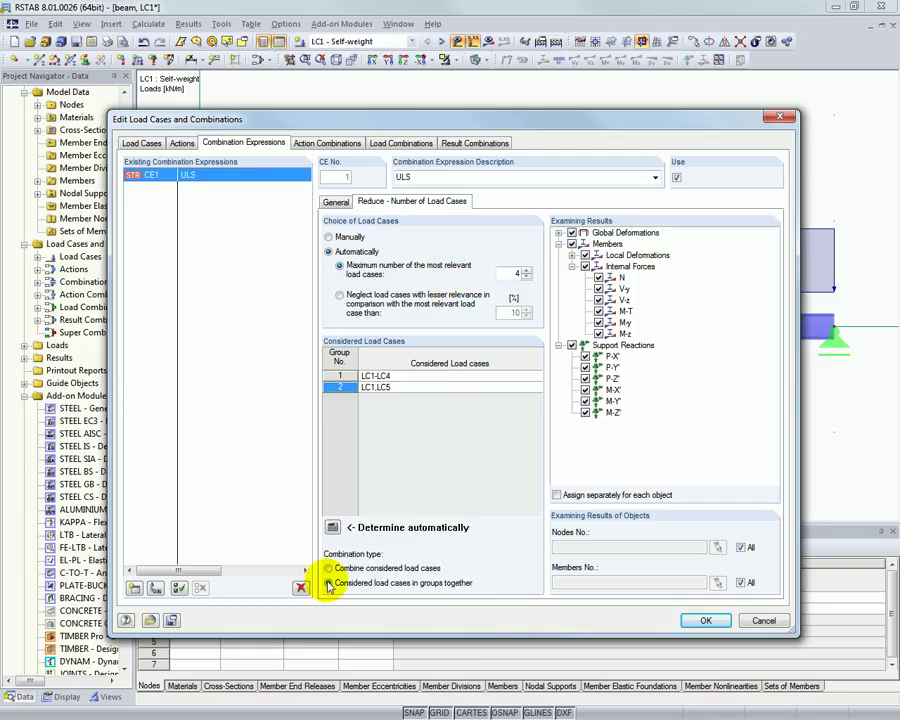
left_click(390, 147)
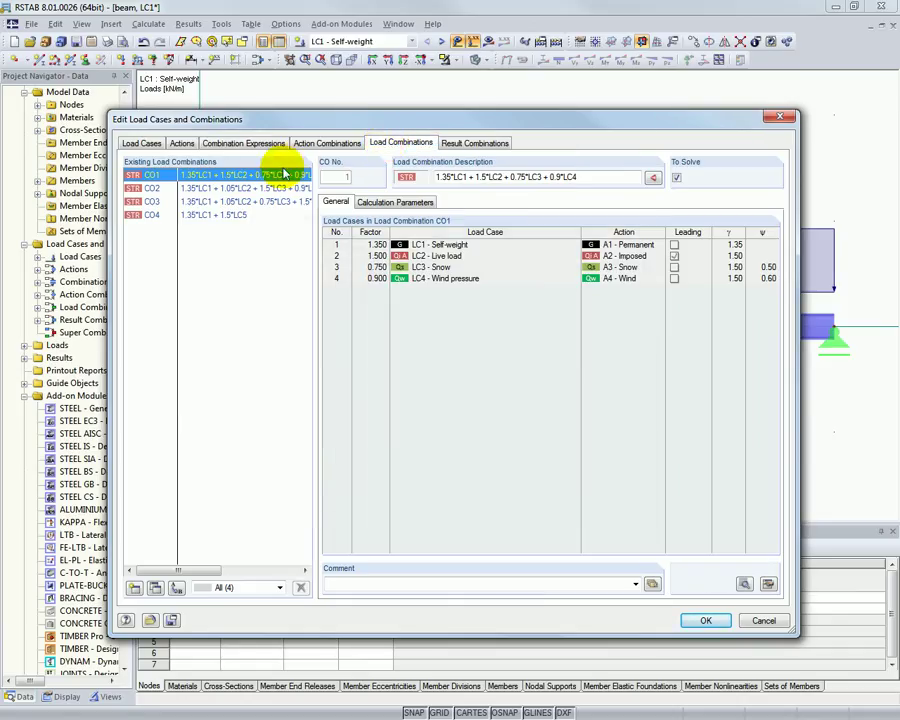
left_click_drag(107, 219, 47, 220)
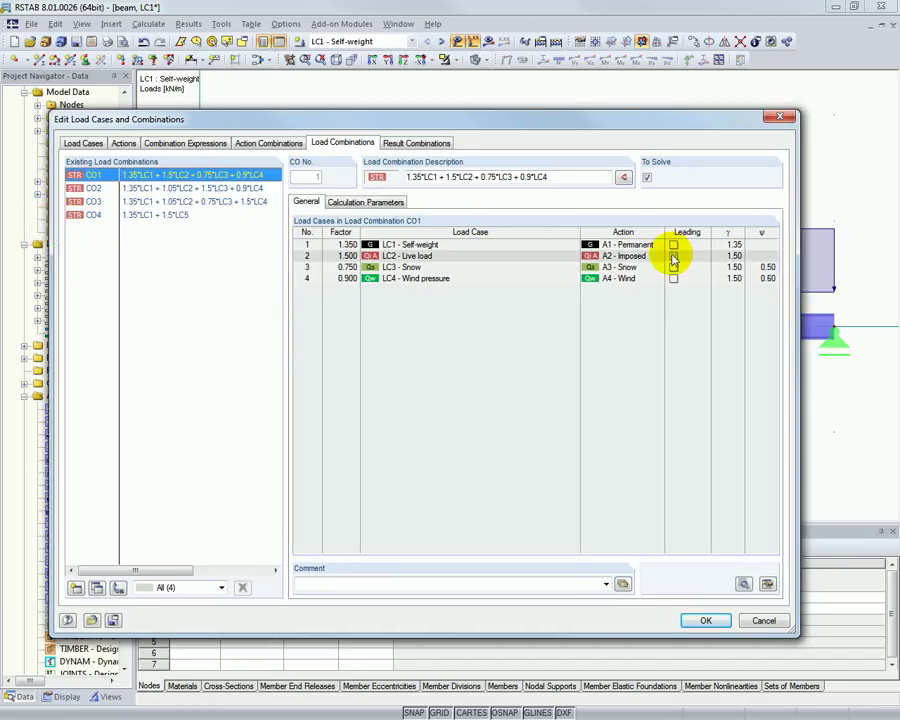
left_click(243, 189)
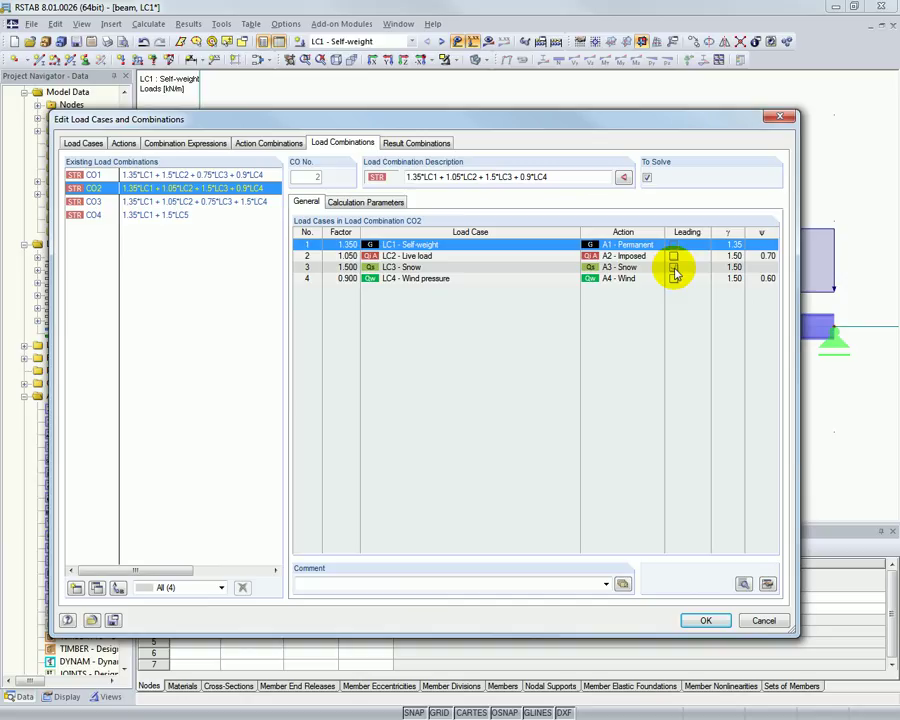
left_click(224, 203)
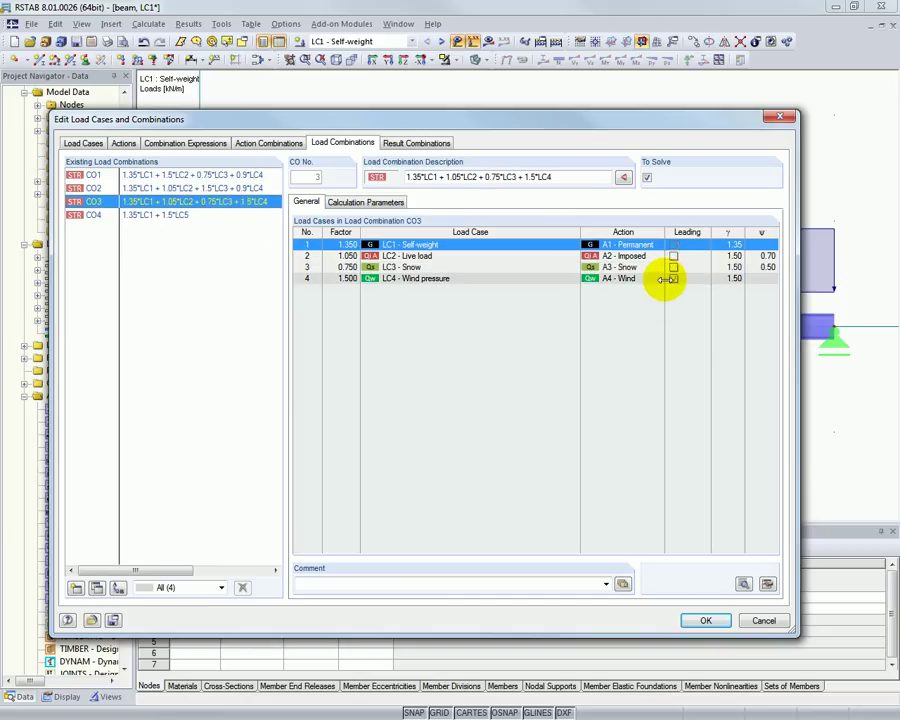
left_click(181, 146)
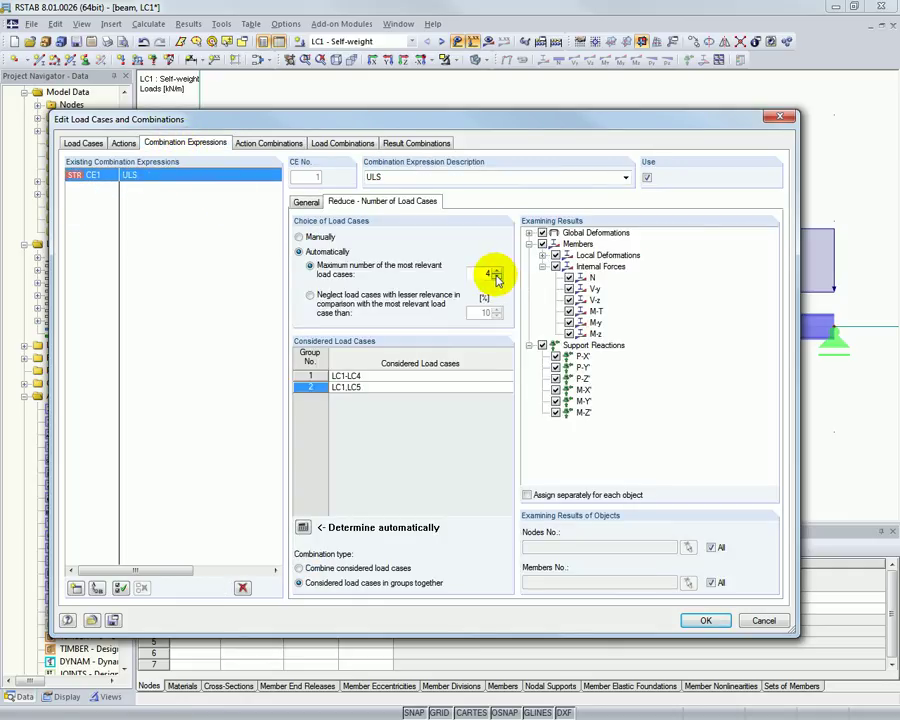
left_click(497, 278)
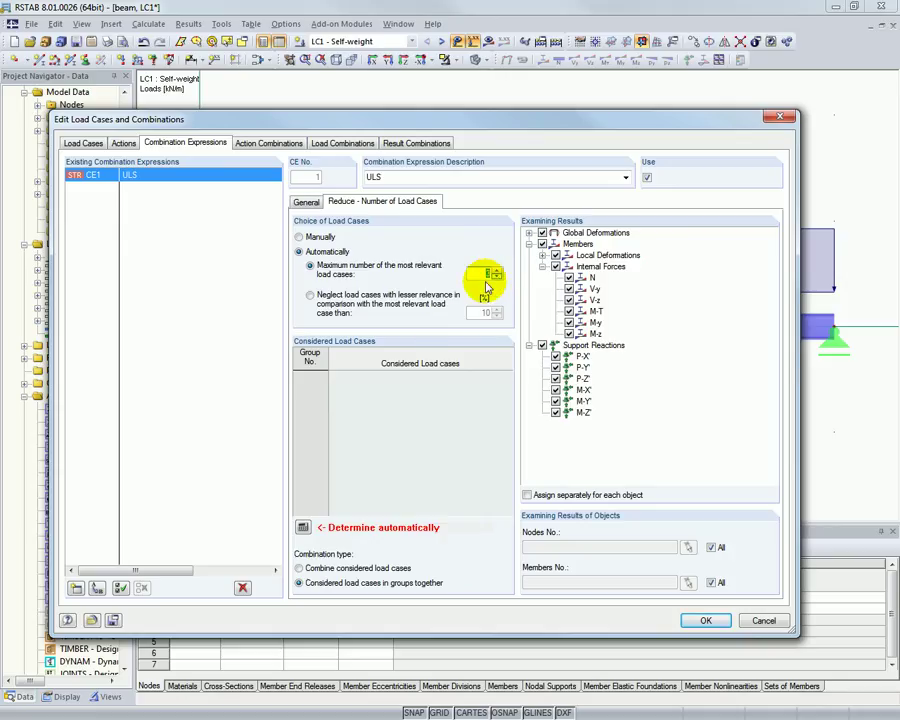
left_click(302, 528)
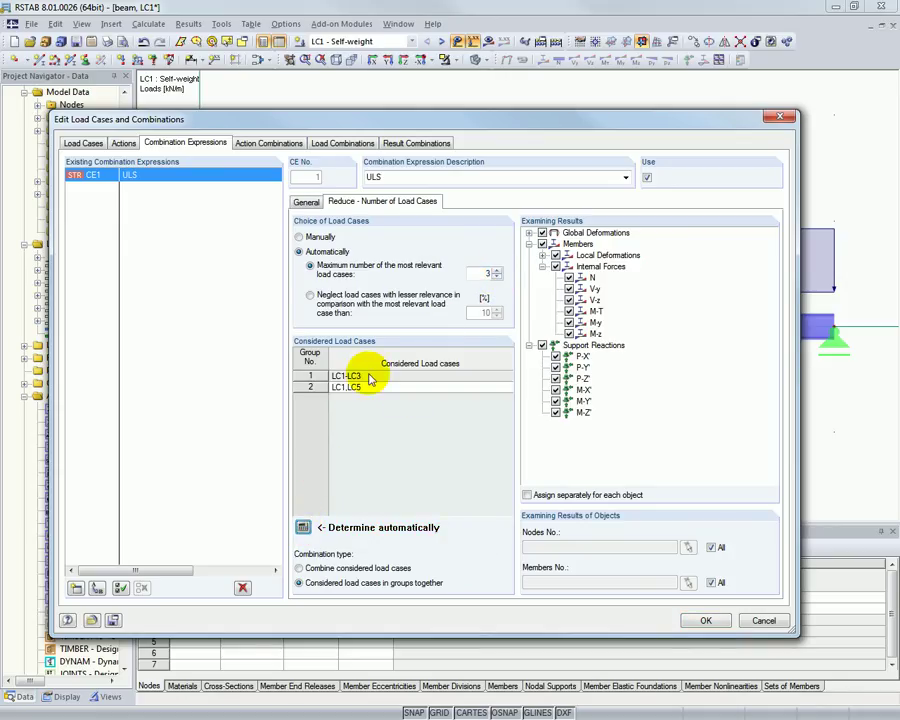
left_click(82, 143)
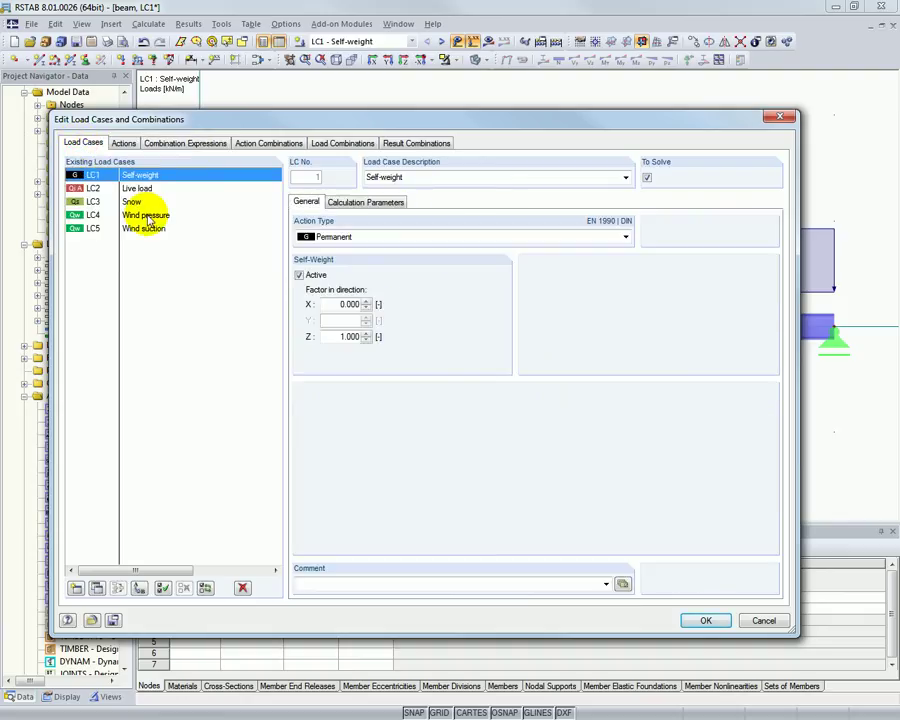
left_click(188, 145)
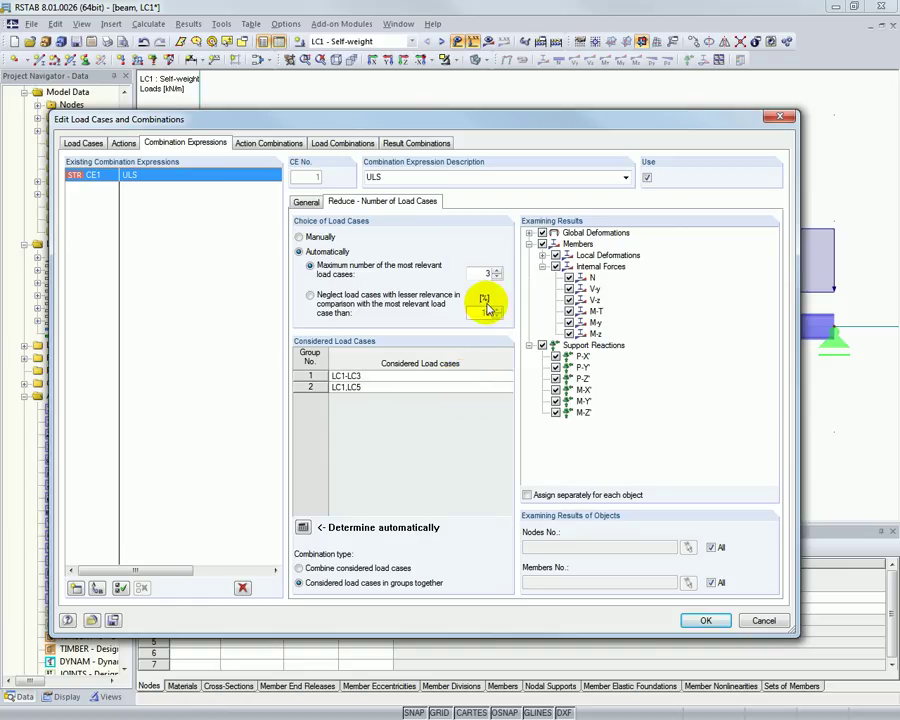
Step: Neglect load cases below 30% relevance and redetermine considered groups LC1–LC3 and LC1,LC5
left_click(311, 297)
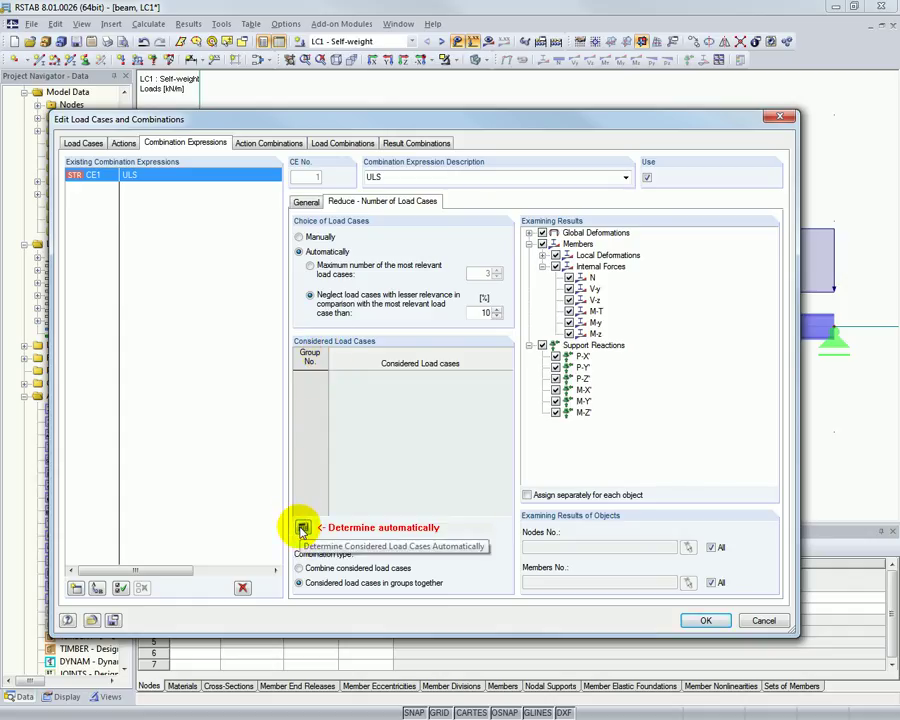
left_click(301, 528)
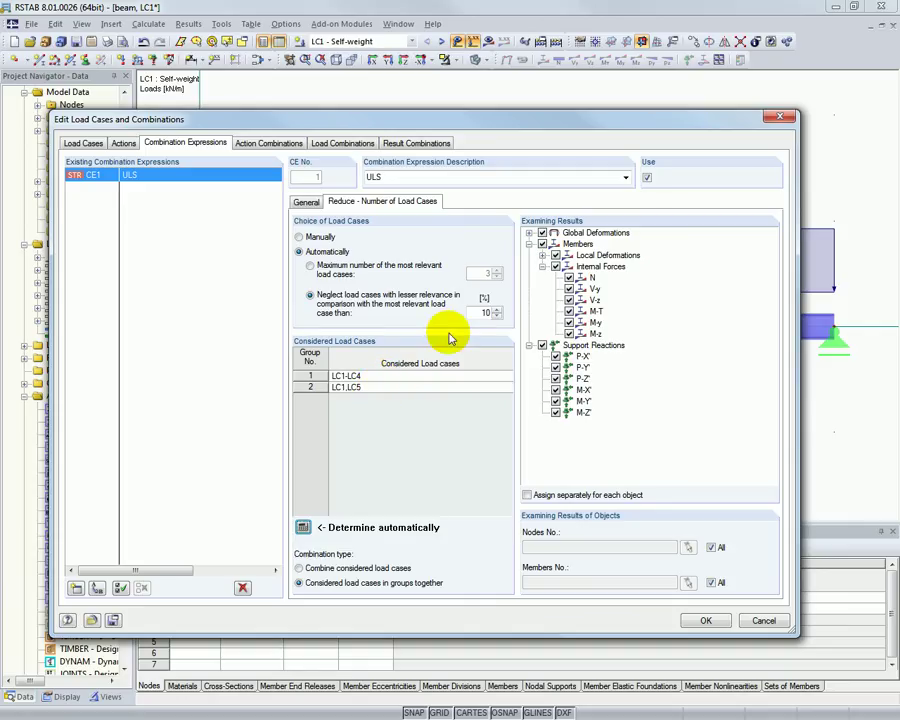
double_click(494, 311)
type("30")
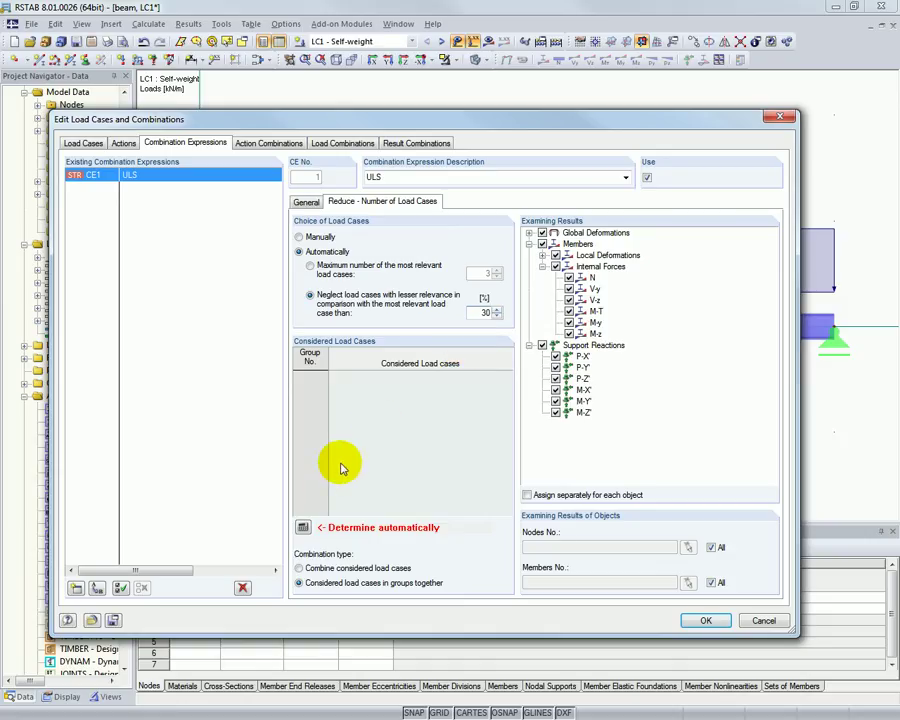
left_click(301, 529)
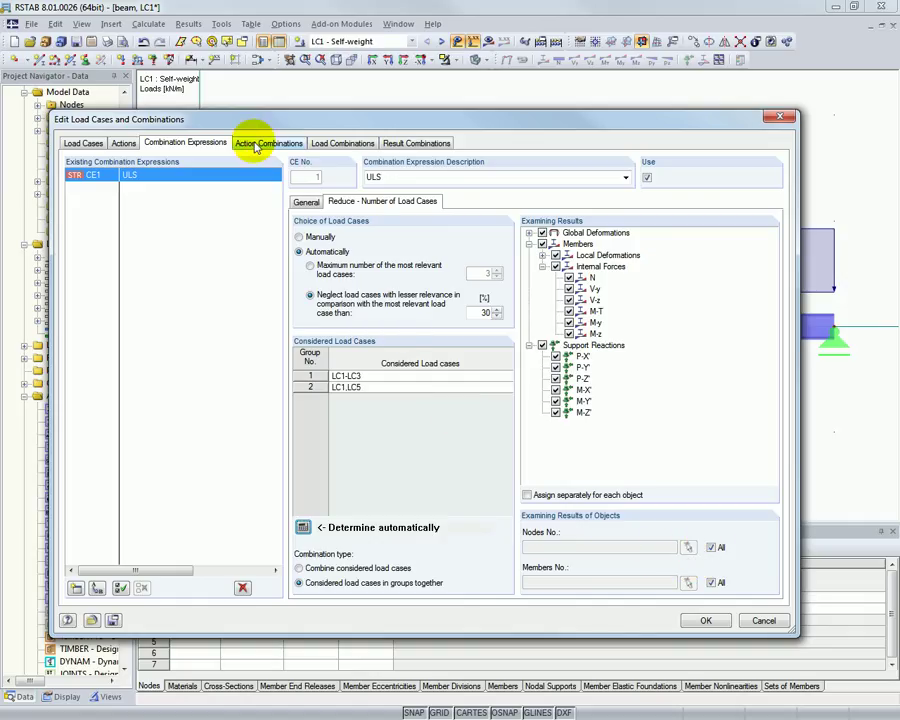
Step: Replace load-case reduction with examining results of automatically generated result combinations
left_click(306, 204)
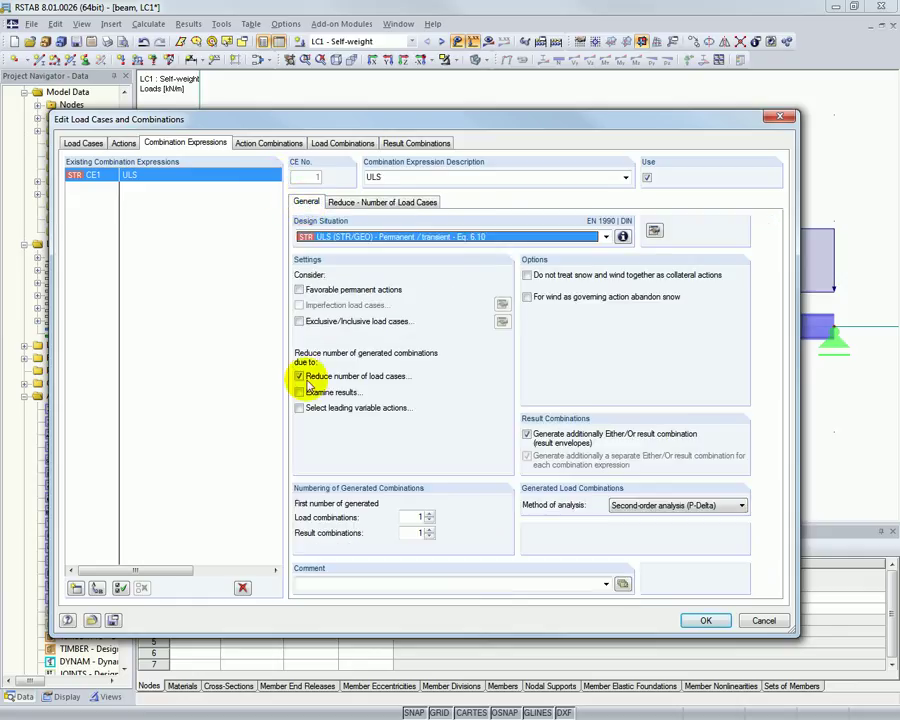
left_click(299, 393)
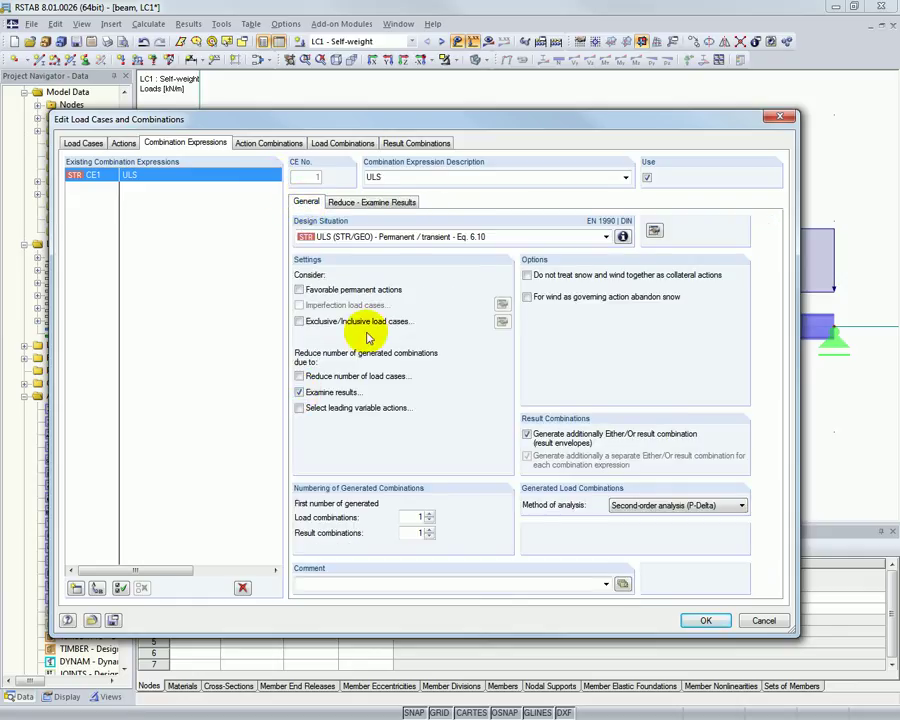
left_click(366, 206)
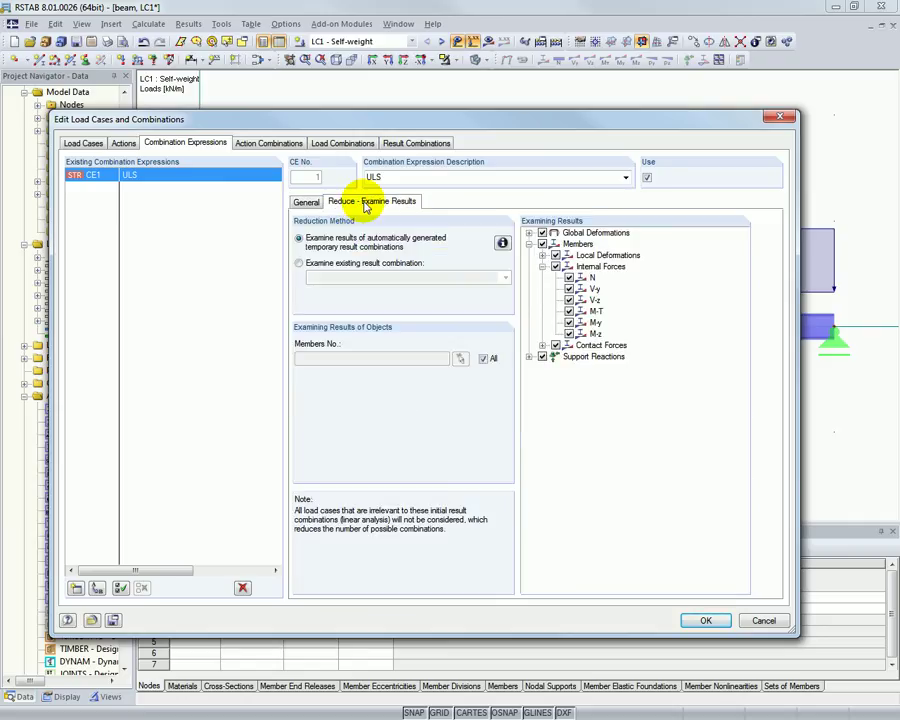
left_click(501, 244)
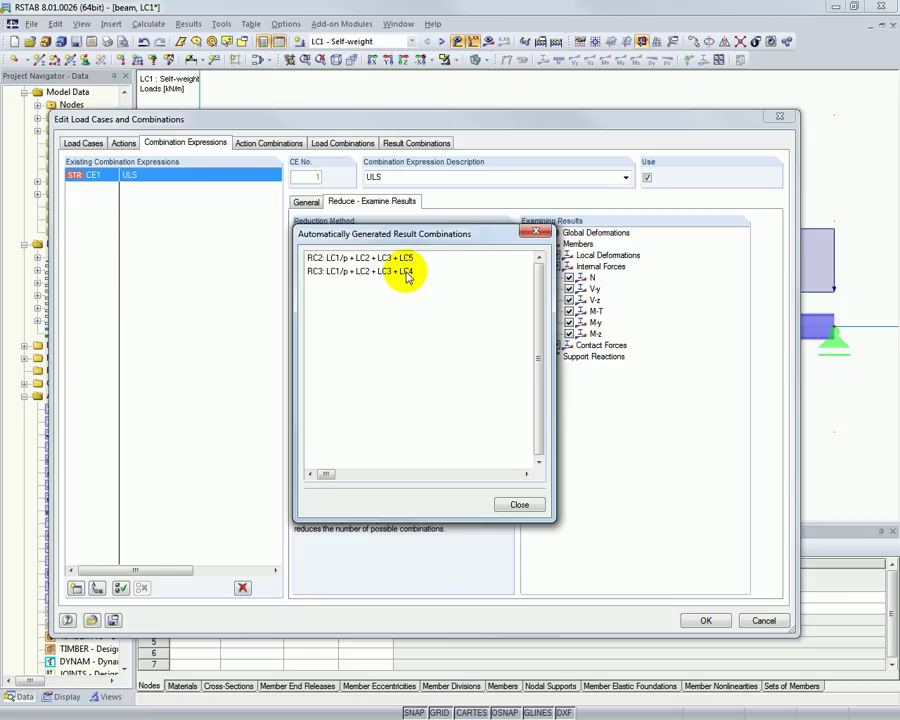
left_click(517, 506)
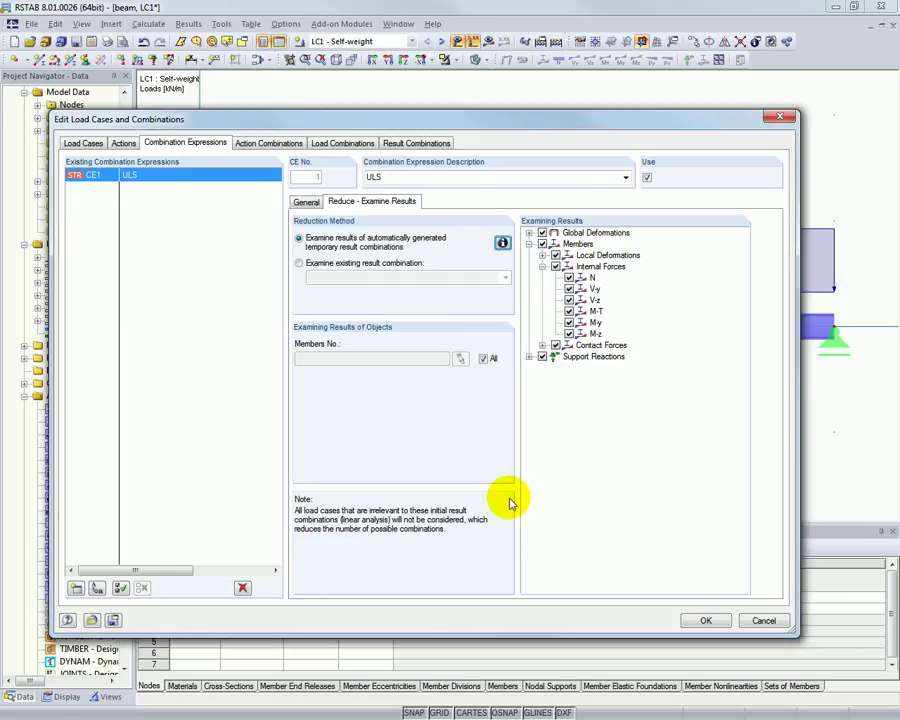
left_click(298, 263)
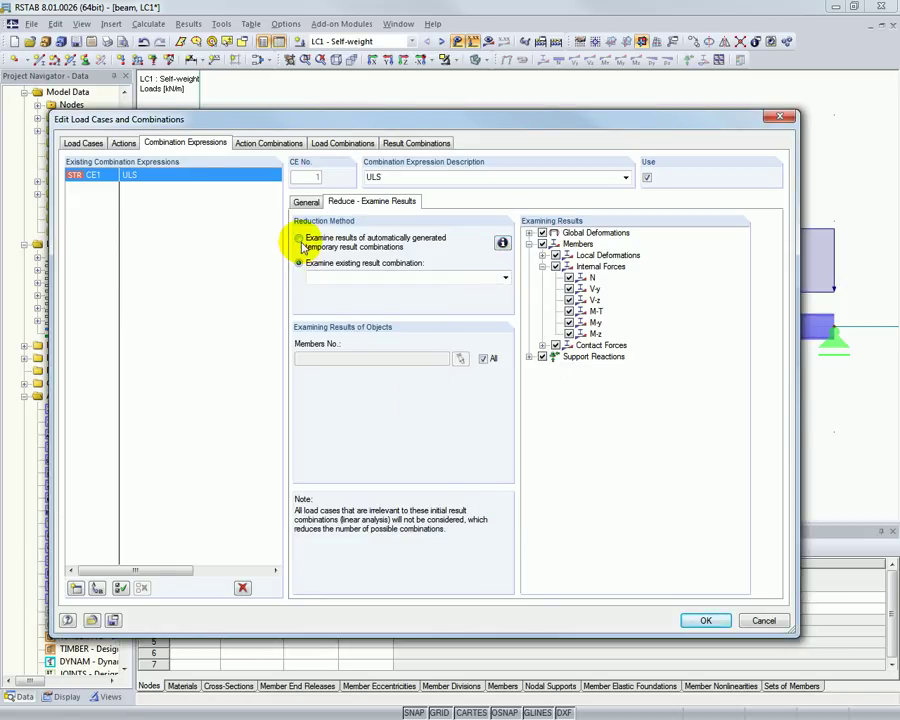
left_click(298, 239)
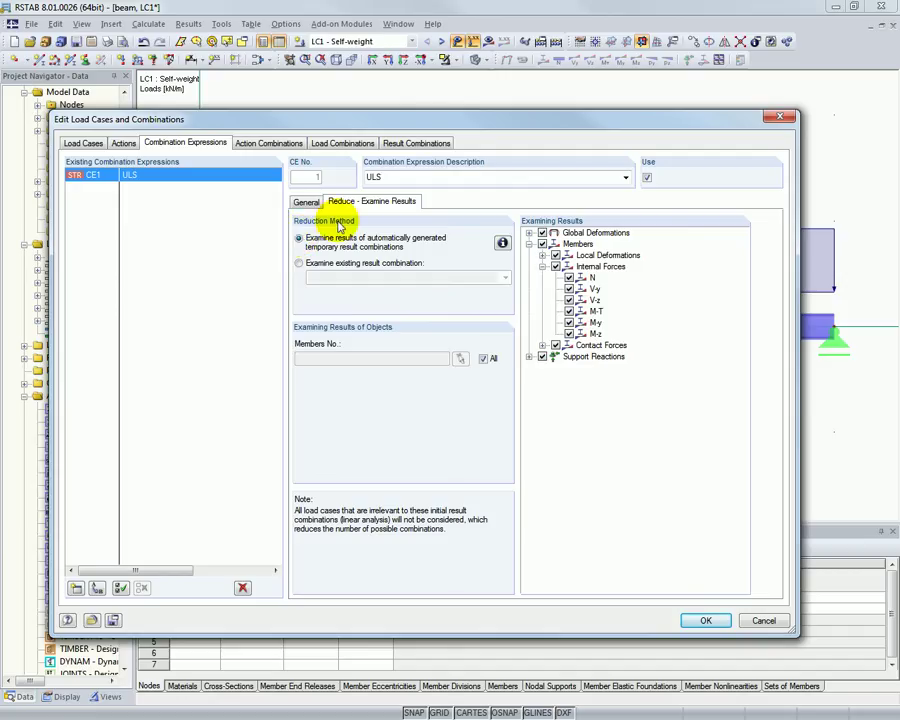
Step: Review the seven resulting load combinations CO1–CO7, checking CO2 and CO3
left_click(350, 143)
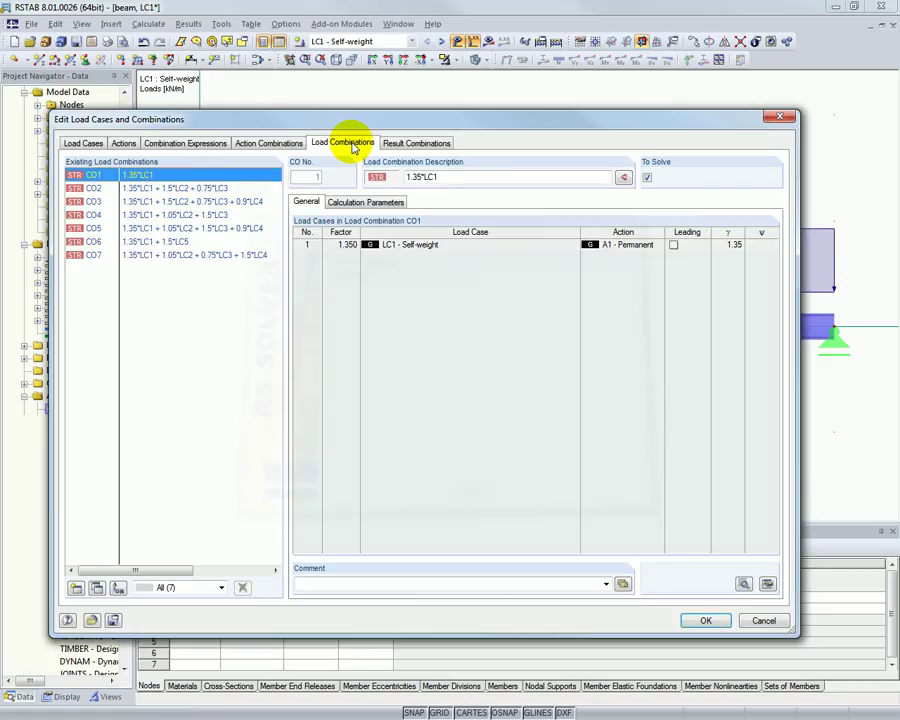
left_click(185, 189)
left_click(183, 203)
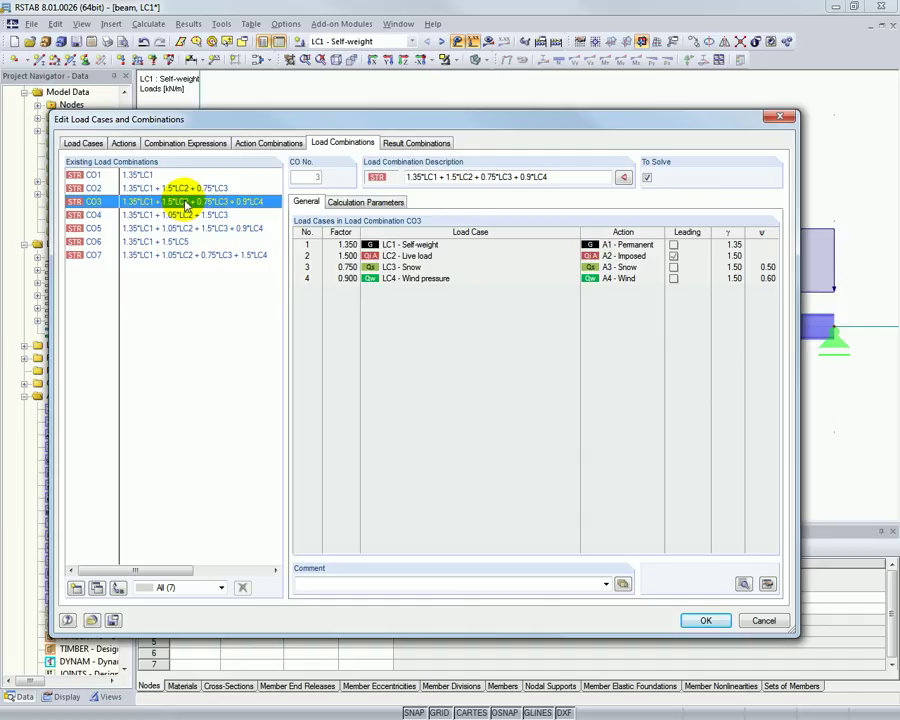
Step: Enable leading variable action selection with Wind excluded, then check the remaining combinations CO1–CO5
left_click(212, 145)
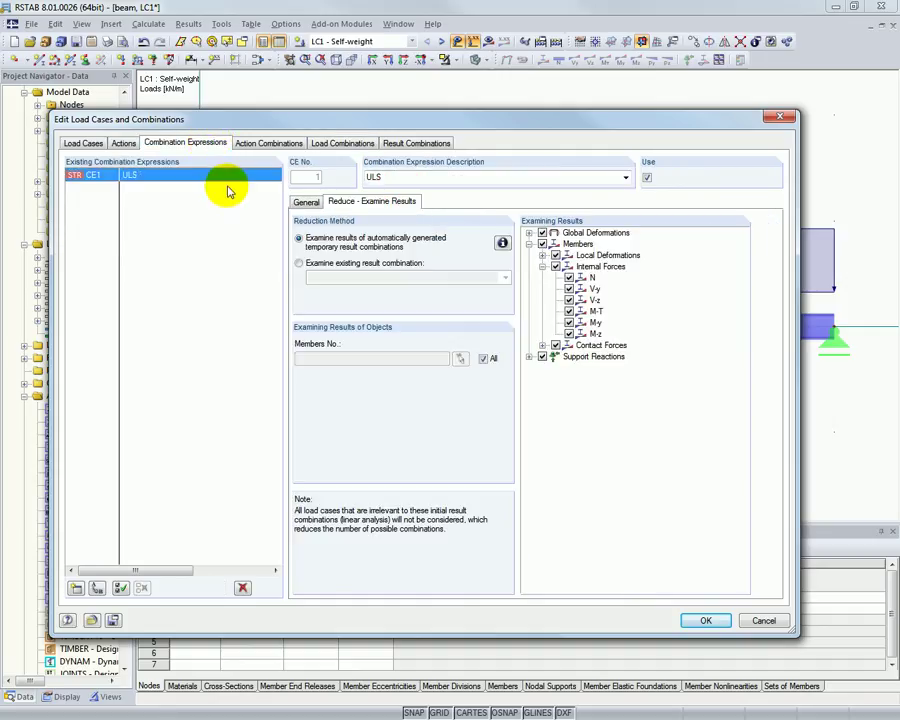
left_click(300, 204)
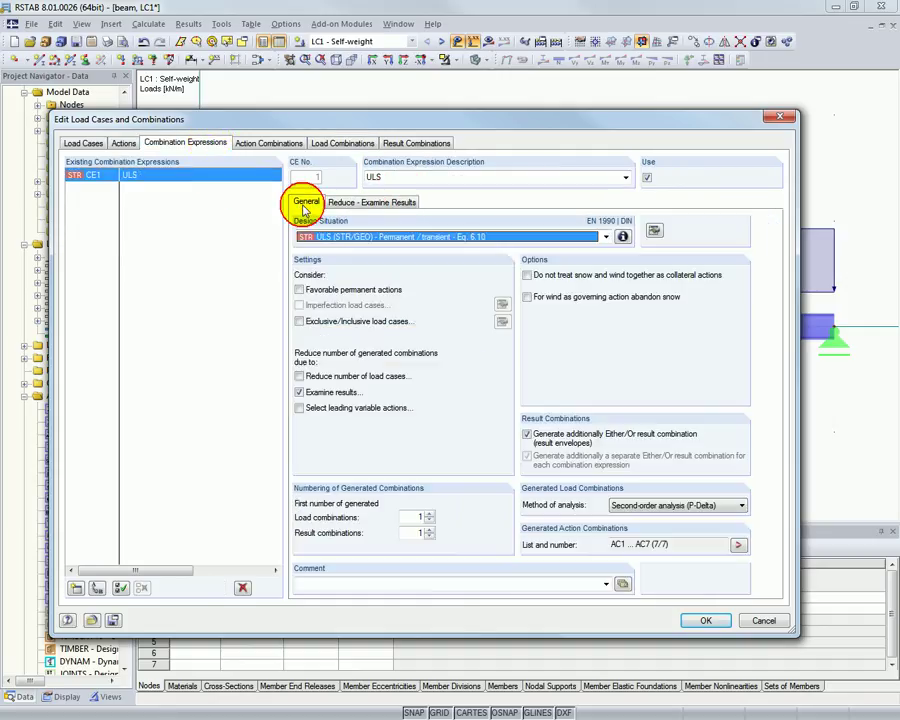
left_click(300, 409)
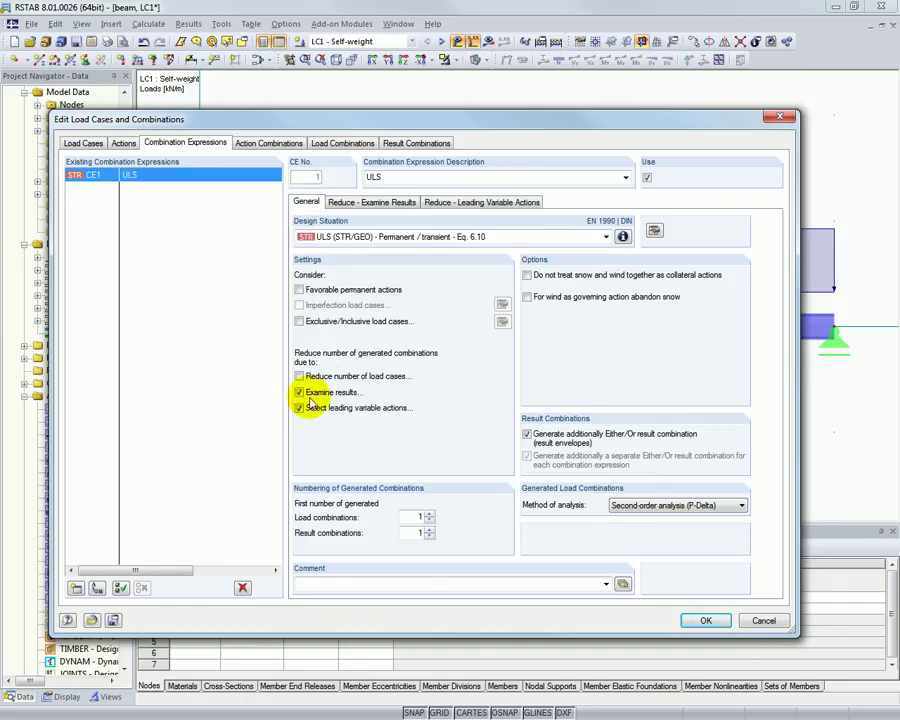
left_click(440, 203)
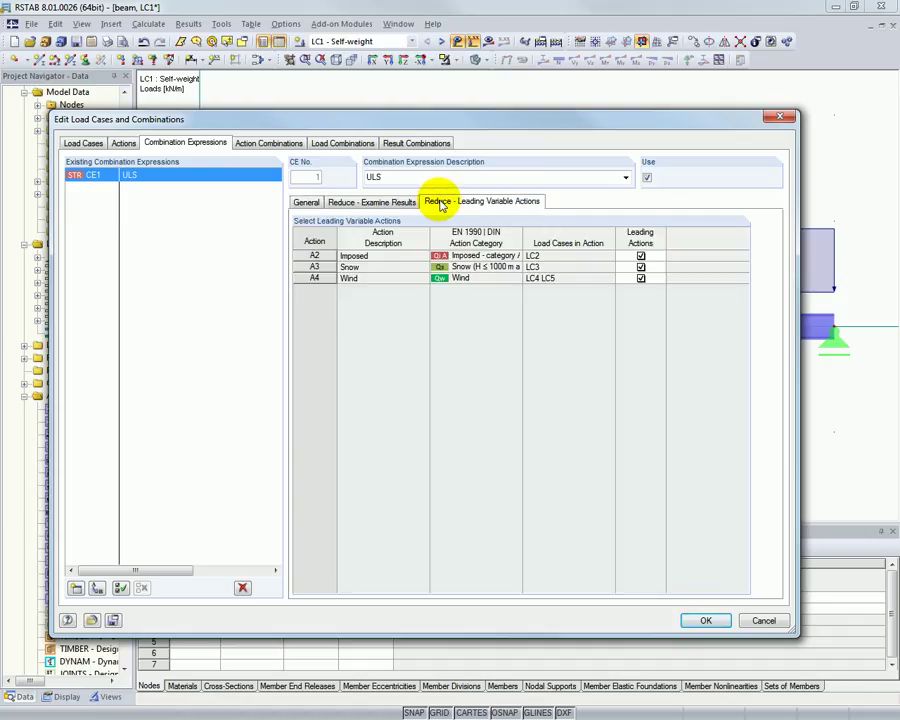
left_click(640, 280)
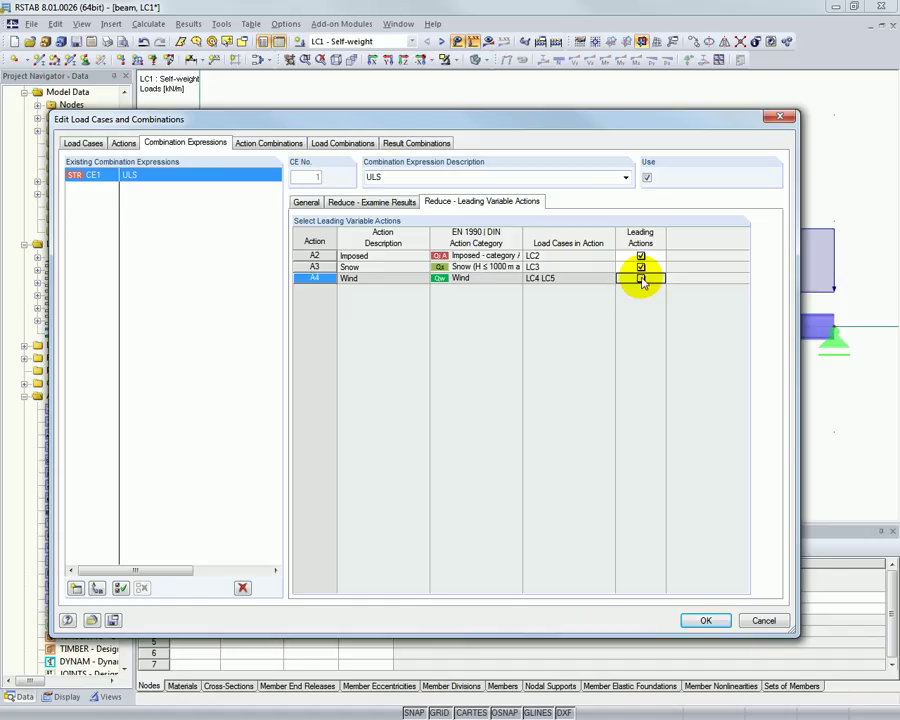
left_click(641, 279)
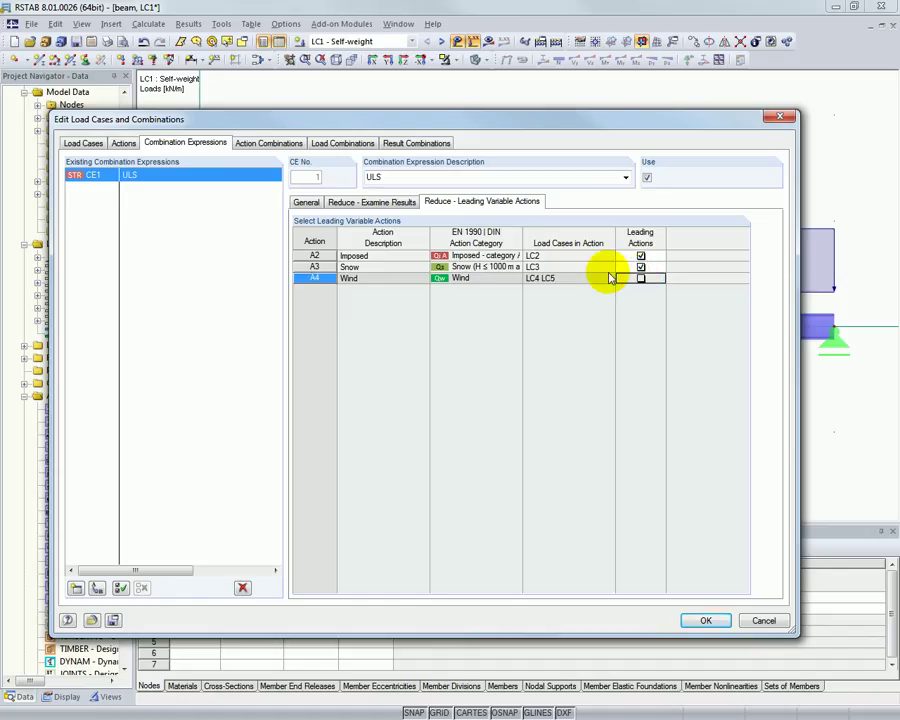
left_click(328, 145)
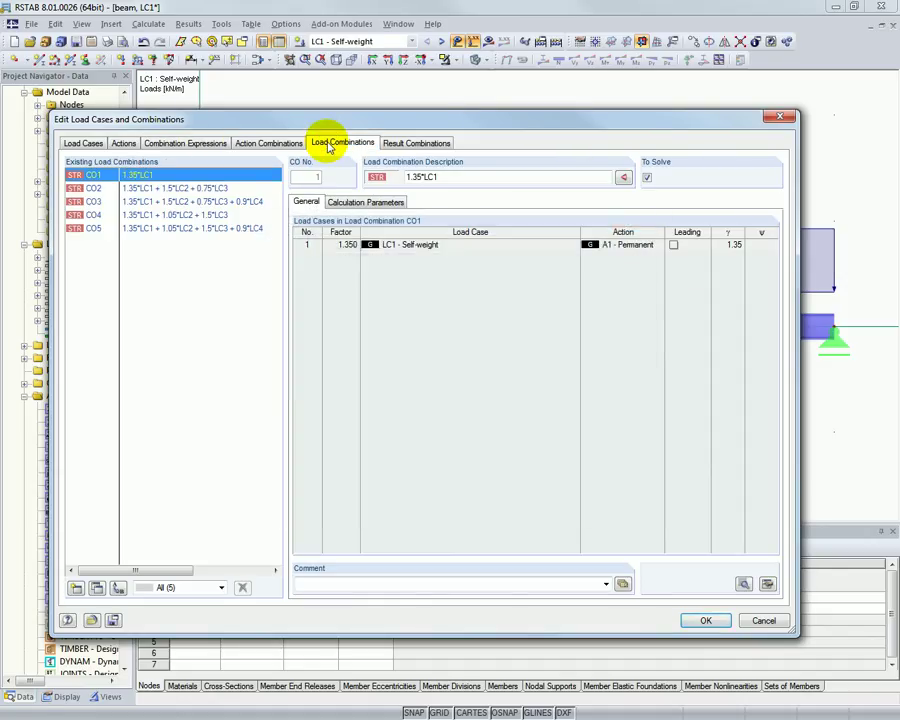
left_click(203, 189)
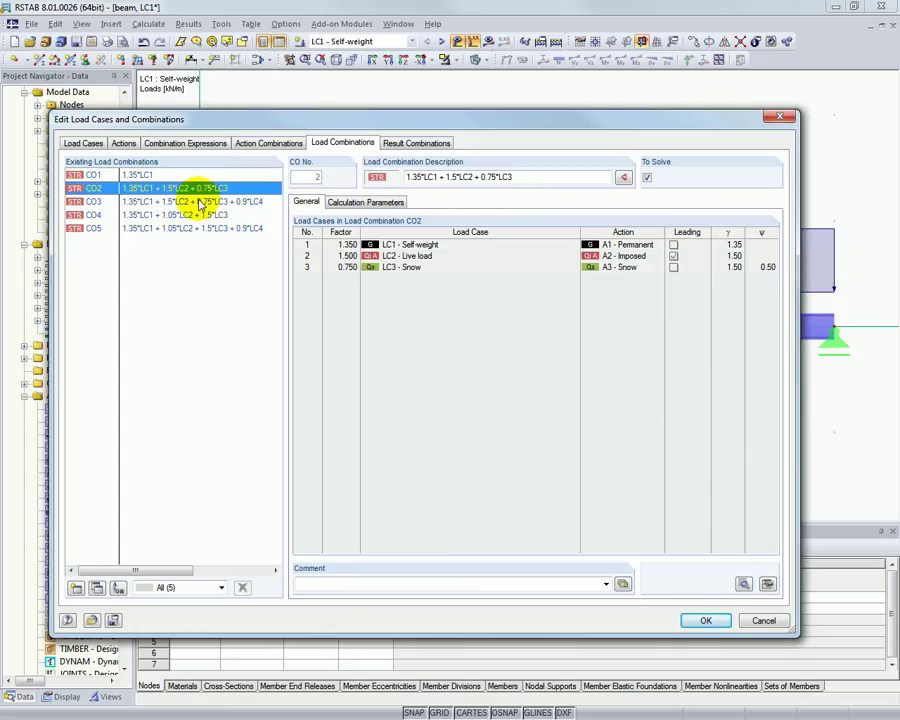
left_click(200, 202)
left_click(200, 215)
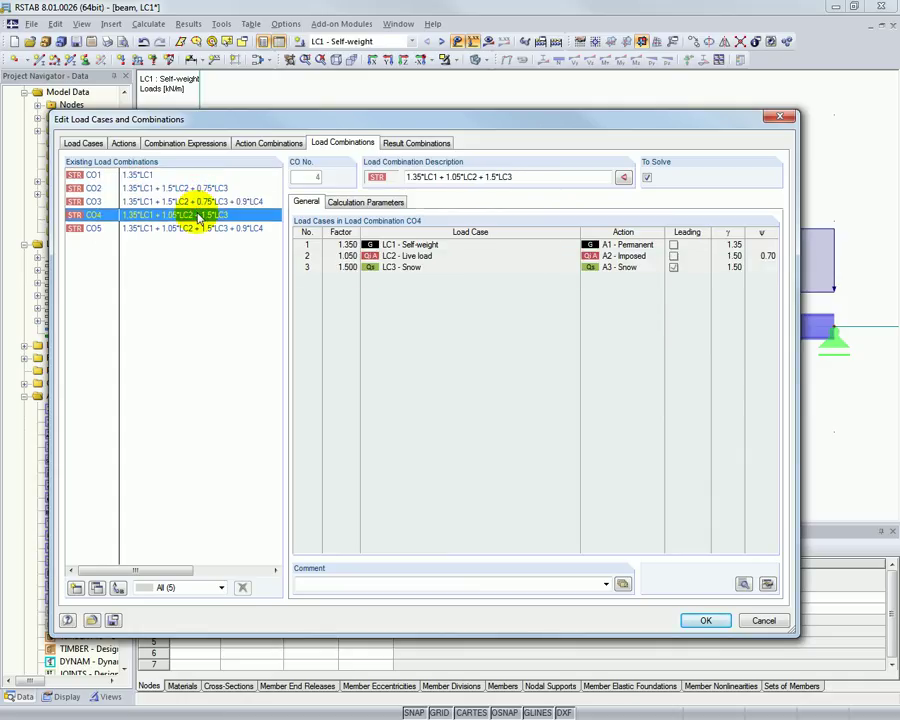